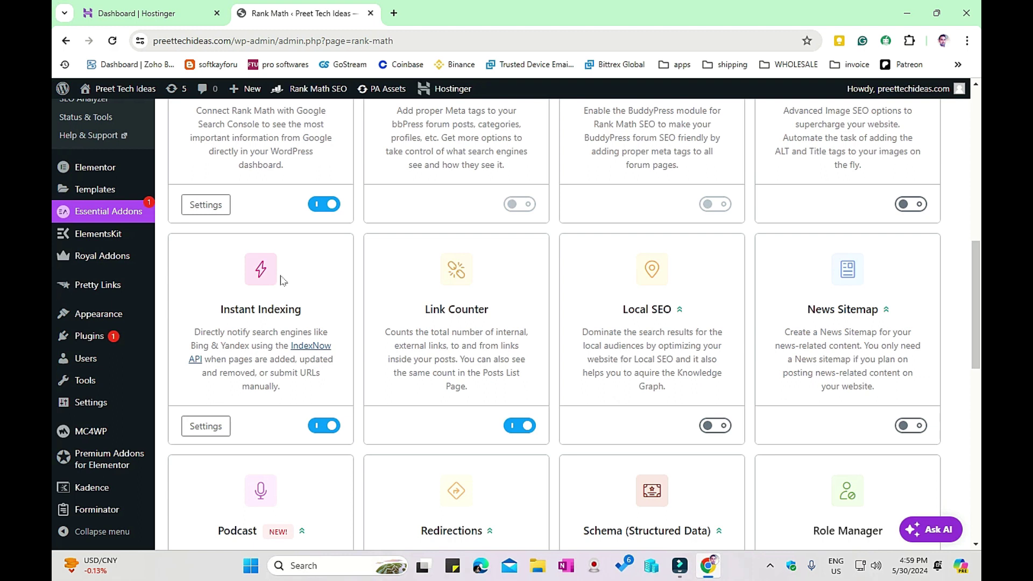
Reload the Rank Math modules overview and review the toggles: Content AI and Analytics on, 404 Monitor, AMP and Image SEO off.
scroll(261, 403, "up", 4)
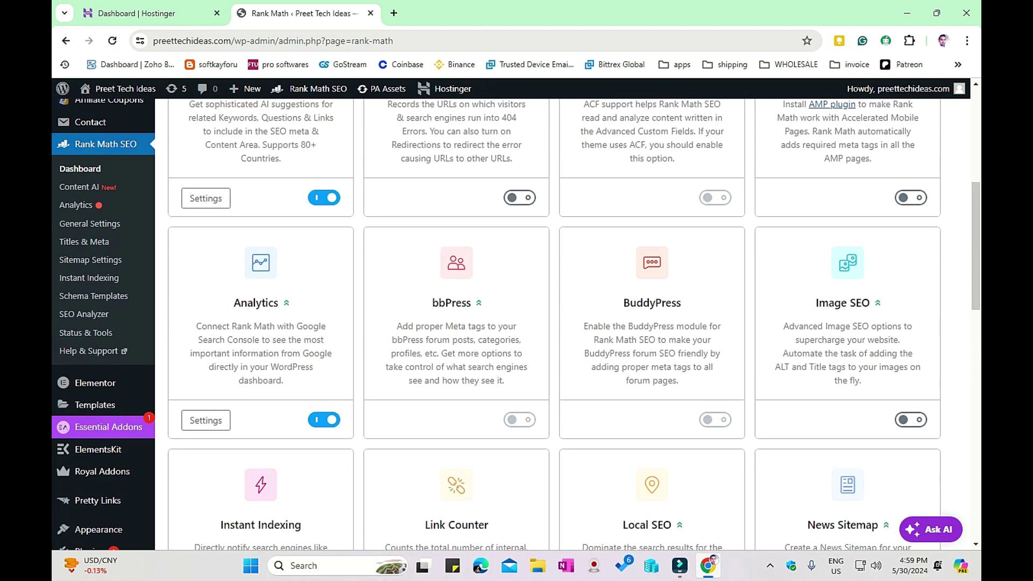
scroll(261, 404, "up", 2)
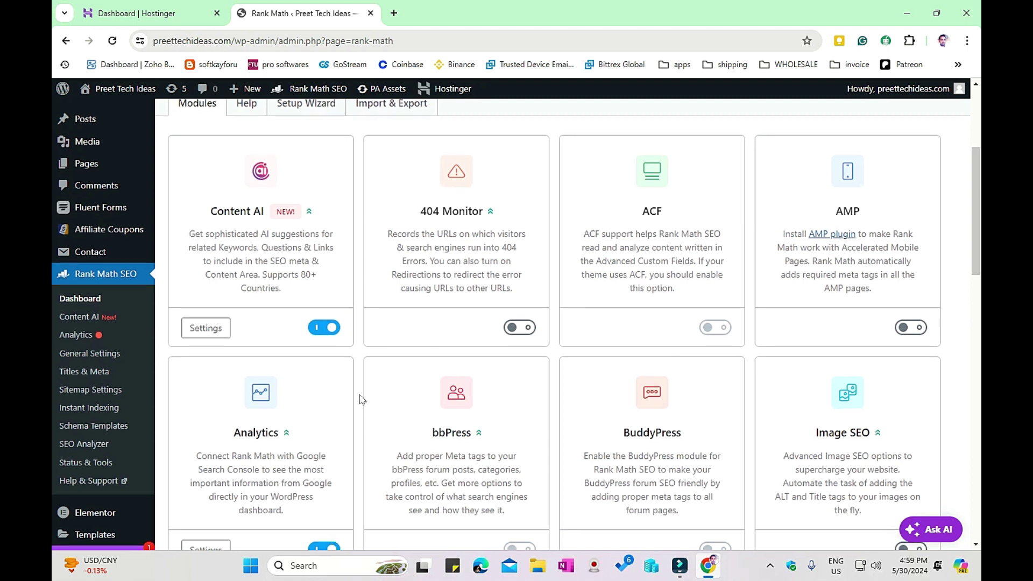
scroll(359, 398, "up", 3)
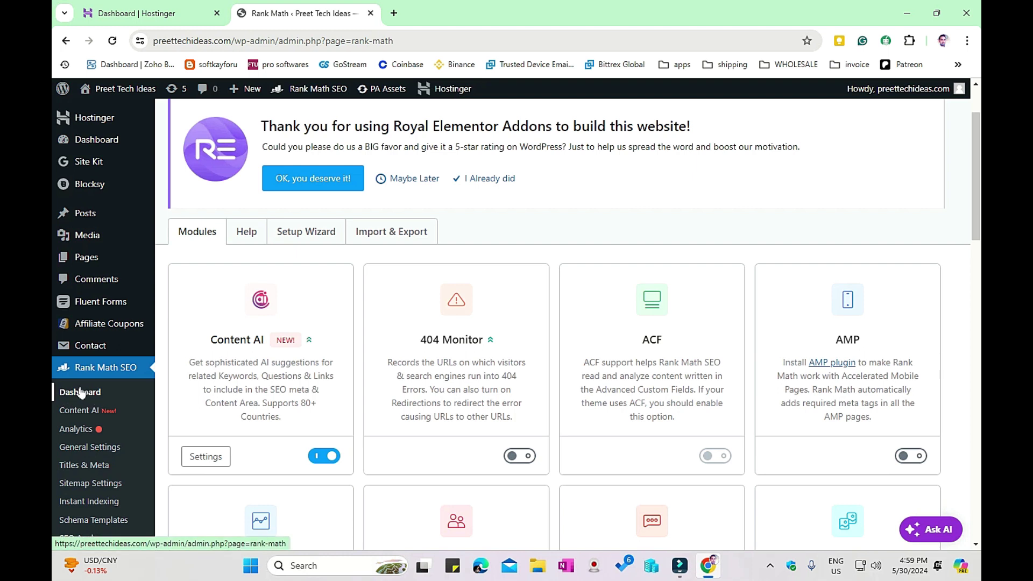
left_click(80, 393)
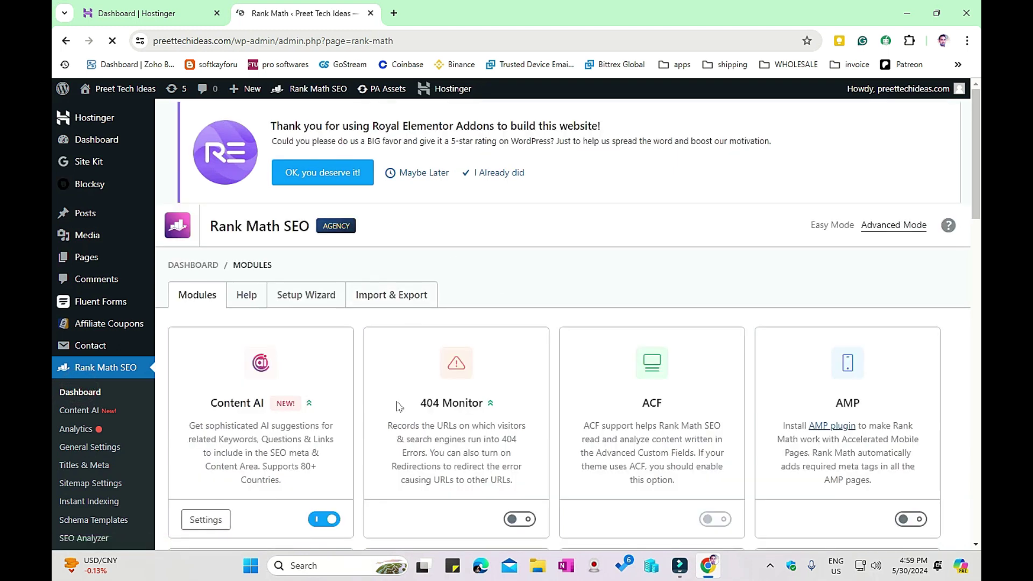
scroll(383, 472, "down", 4)
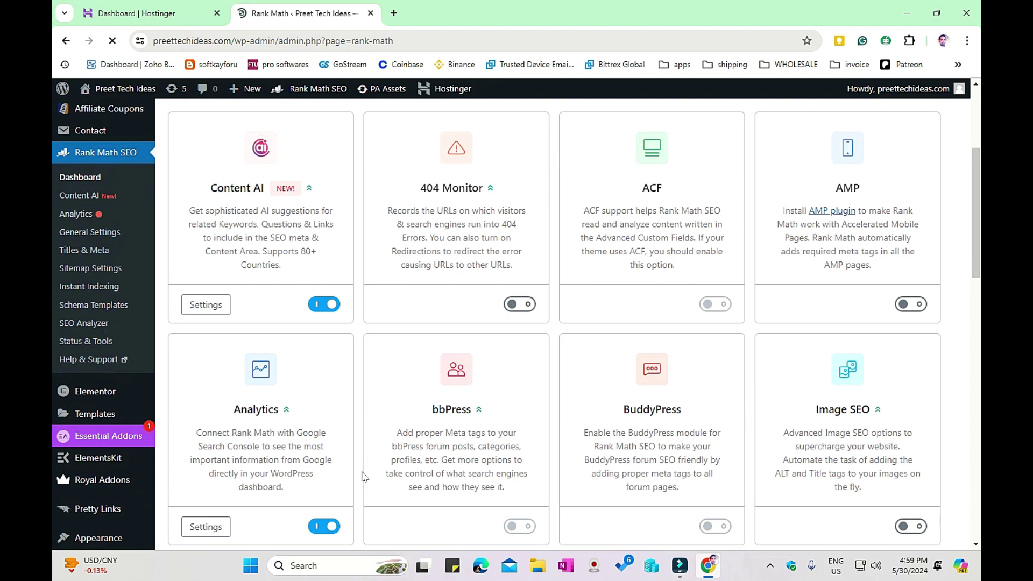
scroll(362, 477, "down", 3)
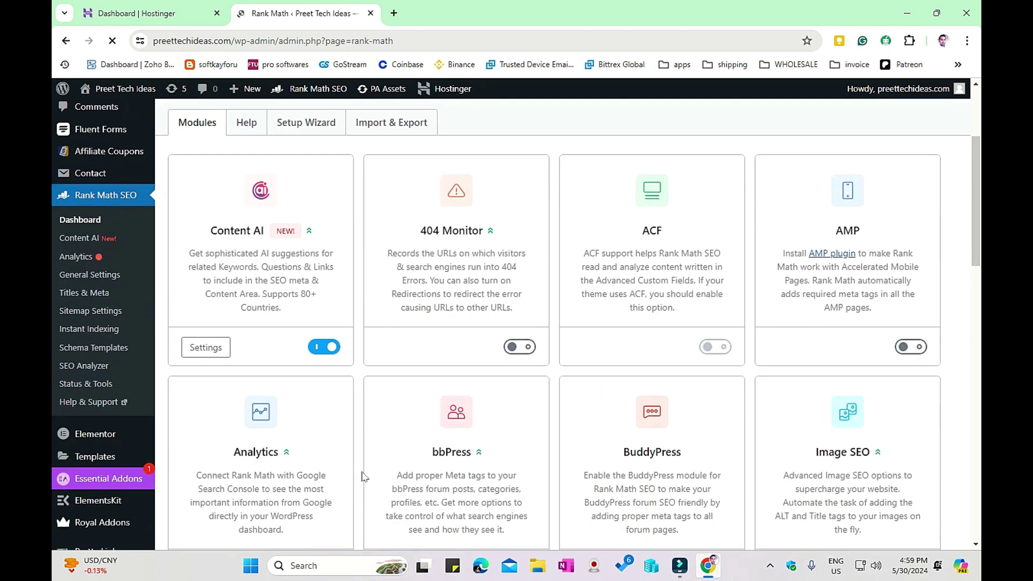
scroll(360, 474, "down", 2)
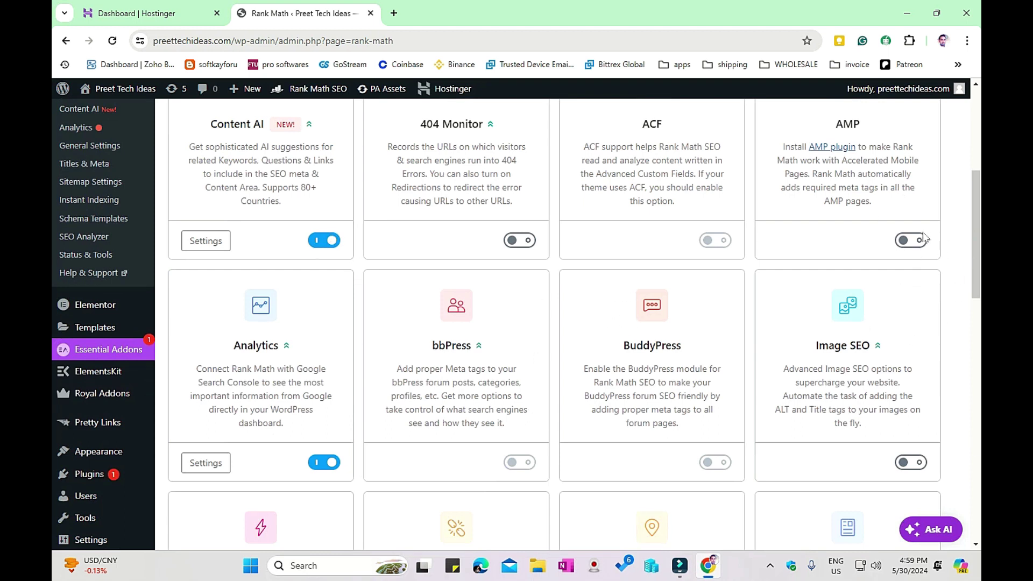
scroll(753, 479, "down", 1)
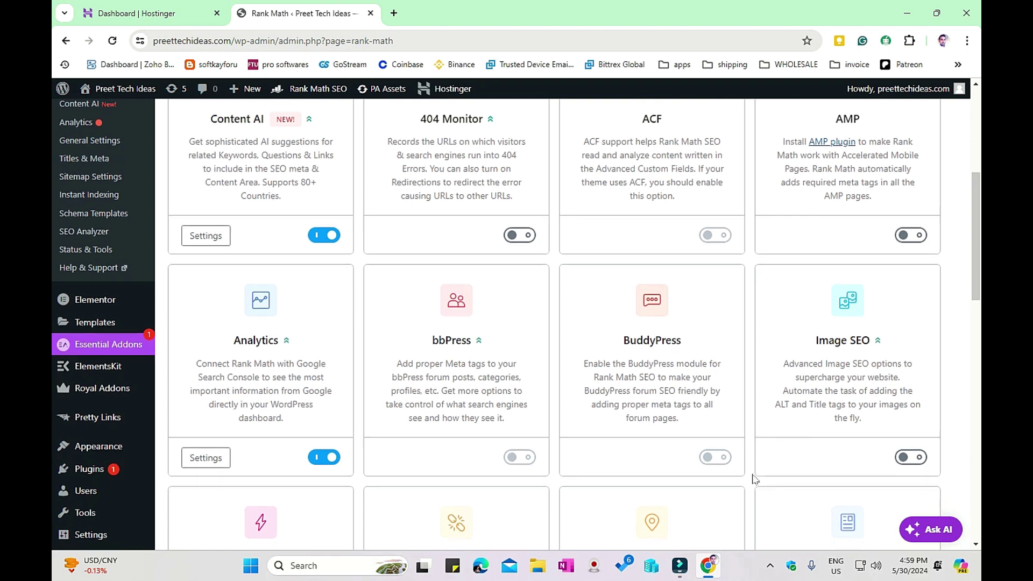
scroll(753, 479, "down", 4)
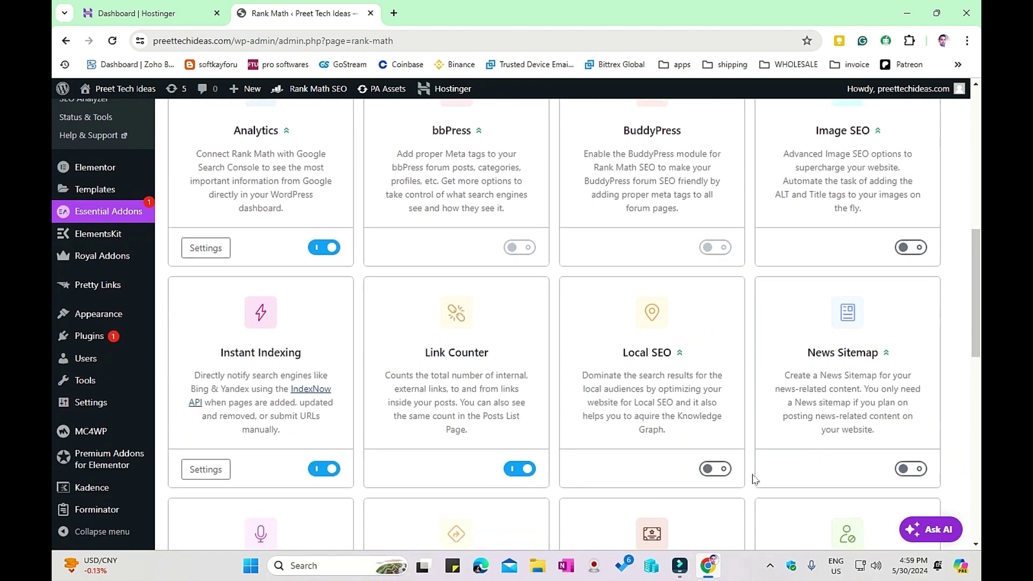
scroll(754, 479, "up", 5)
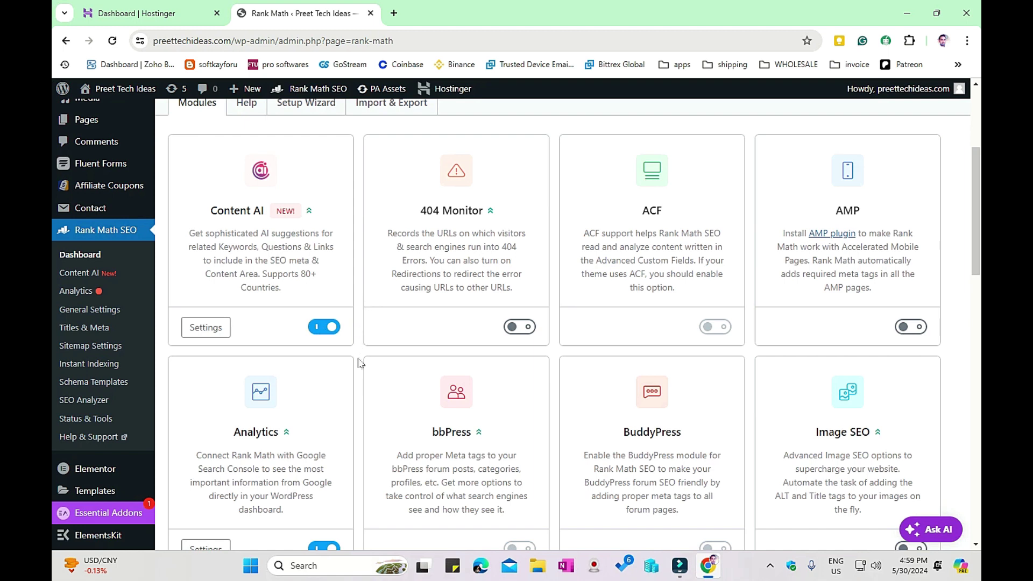
scroll(362, 397, "down", 5)
scroll(366, 394, "up", 3)
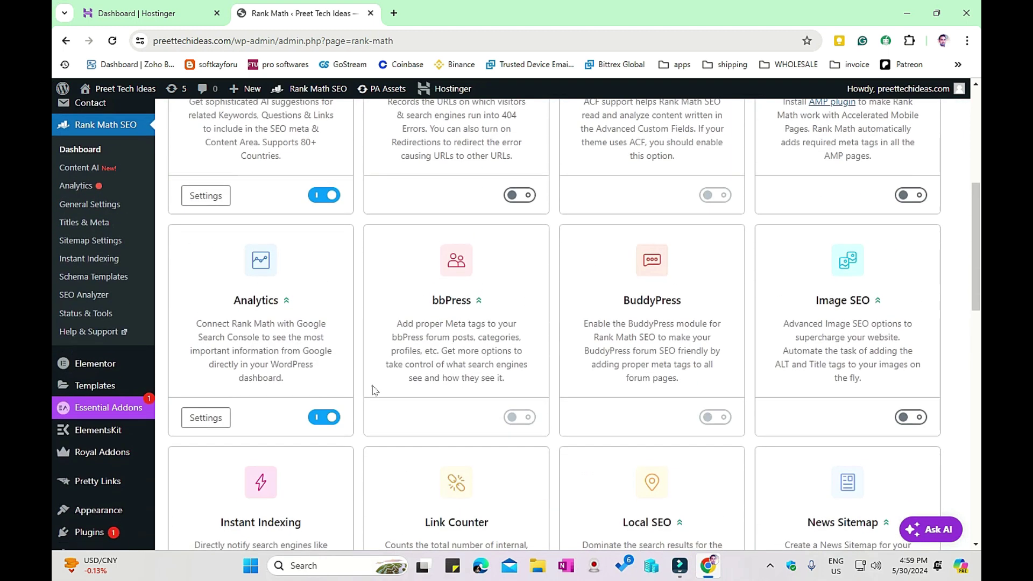
scroll(372, 392, "down", 4)
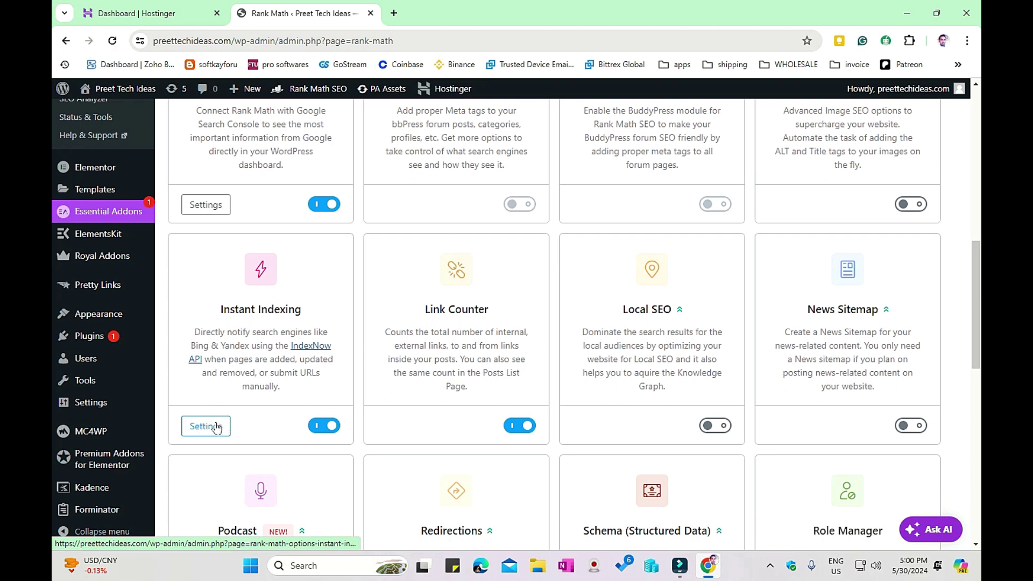
scroll(226, 428, "up", 2)
scroll(229, 428, "up", 3)
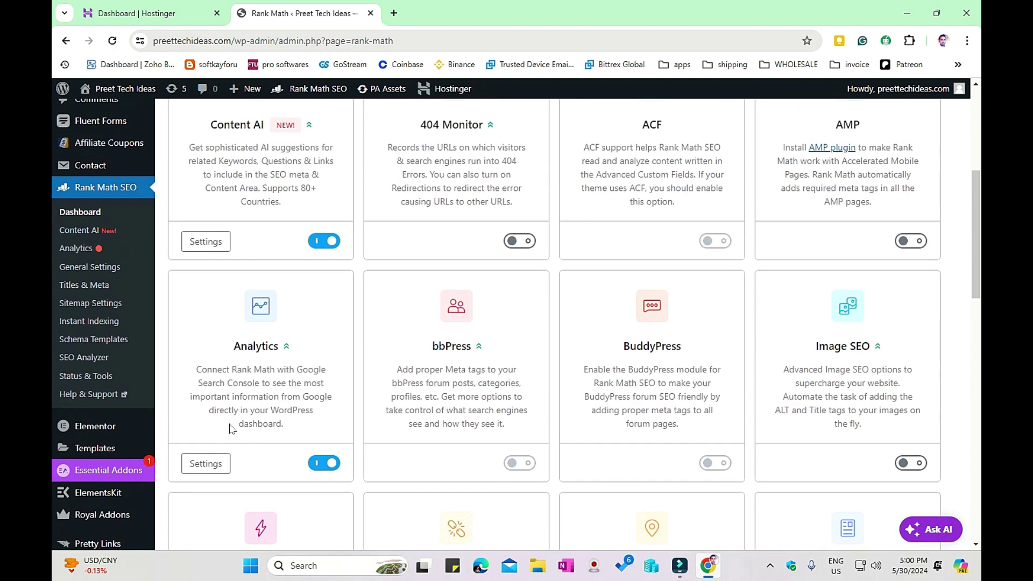
scroll(230, 427, "up", 1)
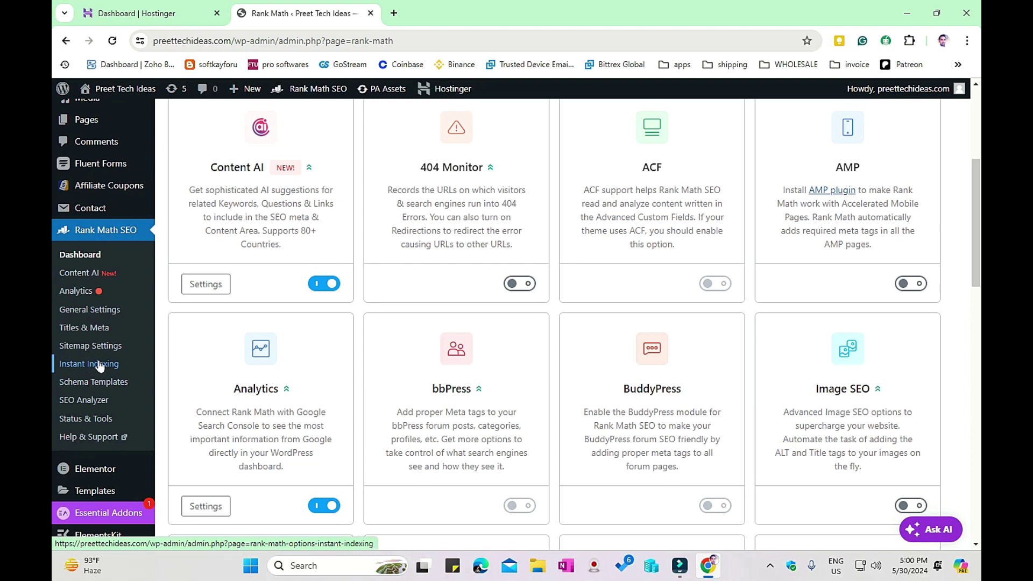
Show Instant Indexing's Settings tab with Posts and Pages auto-submitting to IndexNow and the API key.
left_click(210, 503)
left_click(141, 364)
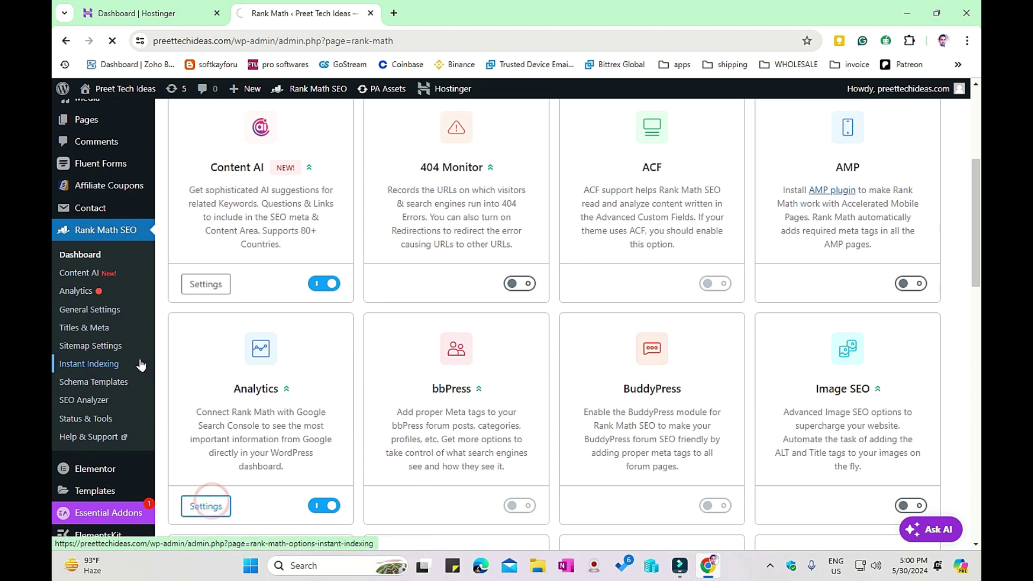
scroll(277, 397, "down", 2)
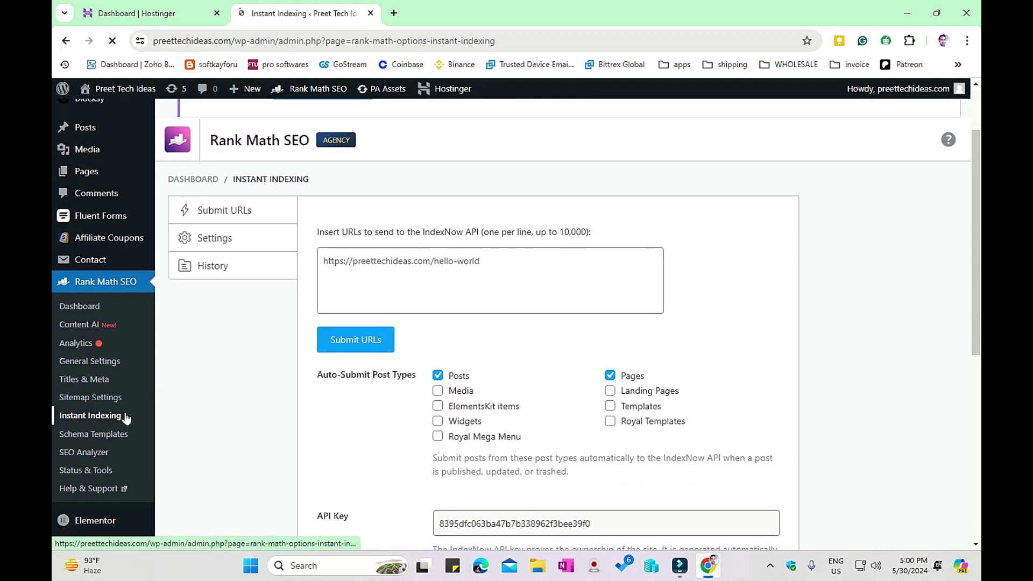
scroll(344, 309, "down", 2)
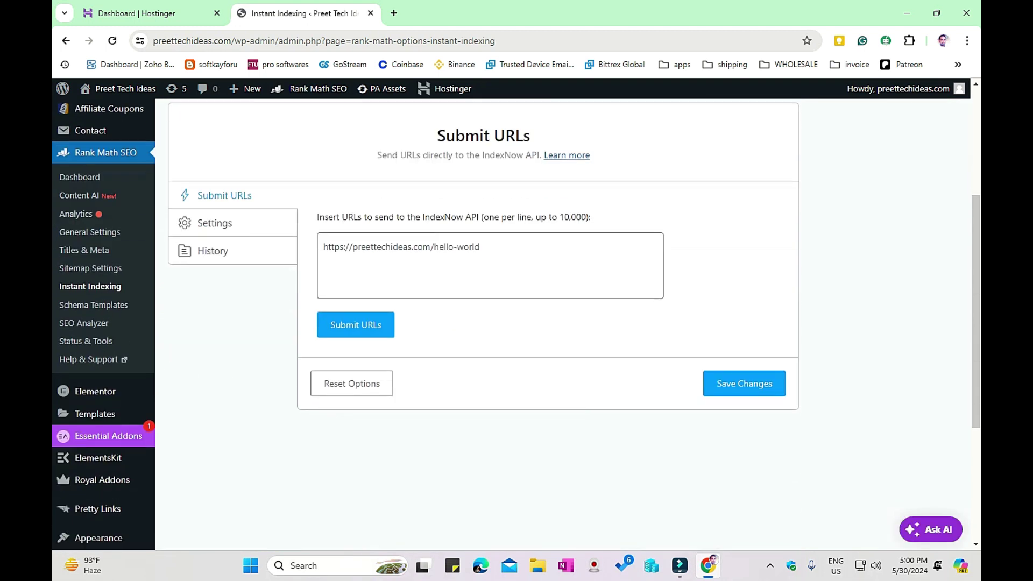
left_click(251, 232)
left_click(250, 232)
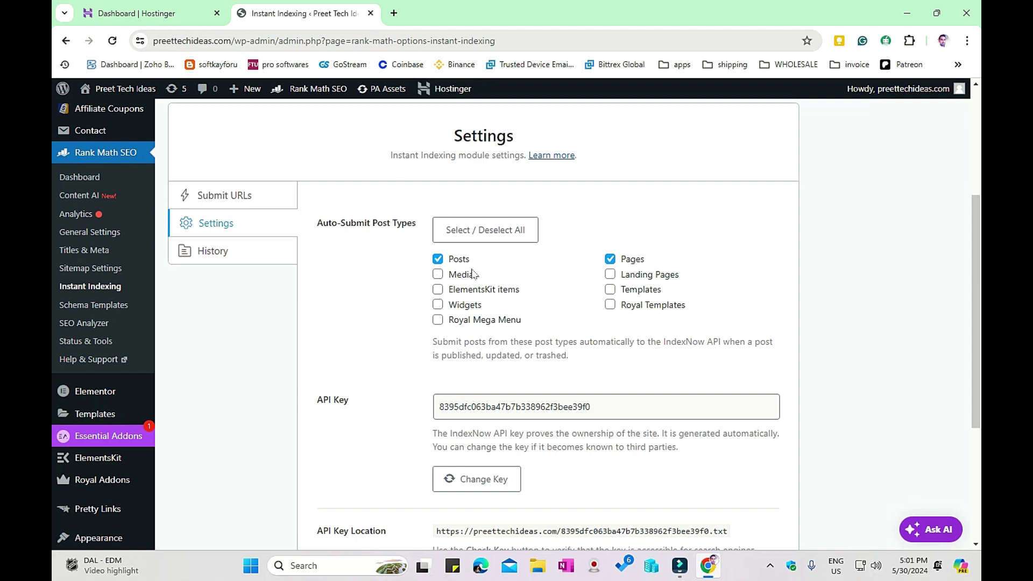
left_click(437, 259)
left_click(610, 259)
left_click(438, 274)
left_click(437, 274)
scroll(428, 282, "down", 2)
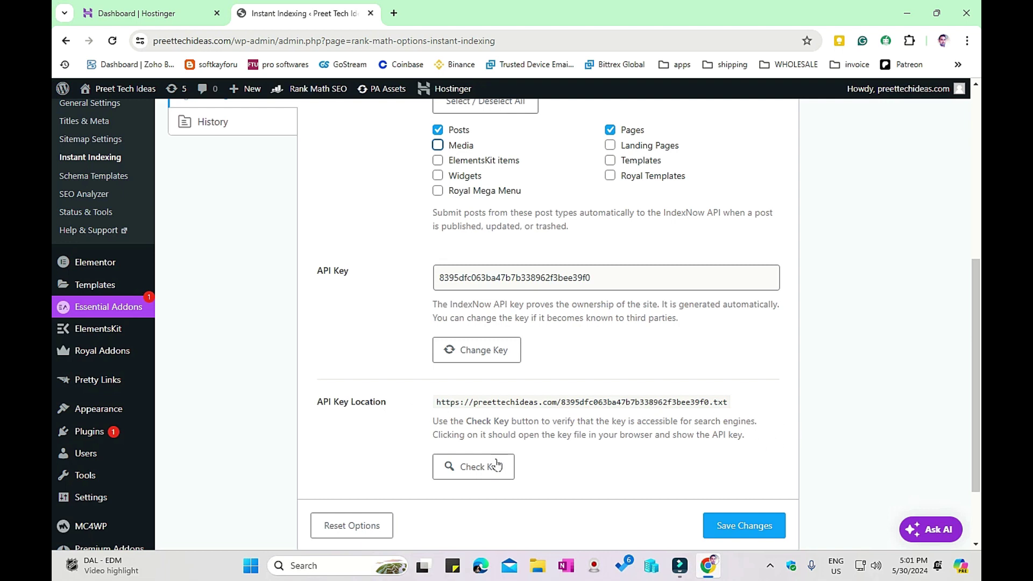
Open the IndexNow API key file URL in a new tab, then save the Instant Indexing settings.
left_click_drag(736, 408, 434, 402)
right_click(446, 406)
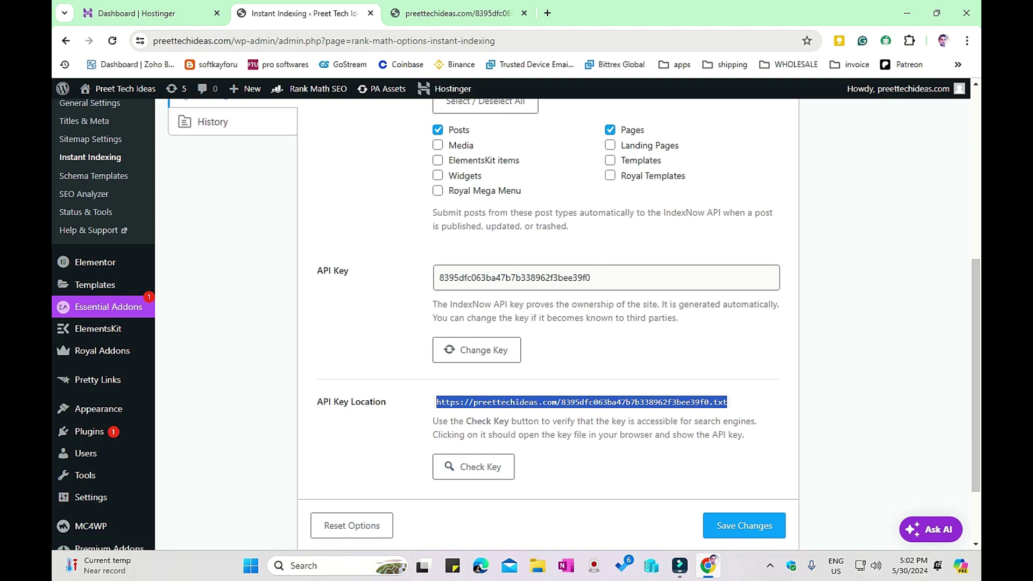
left_click(570, 389)
triple_click(508, 402)
left_click(733, 512)
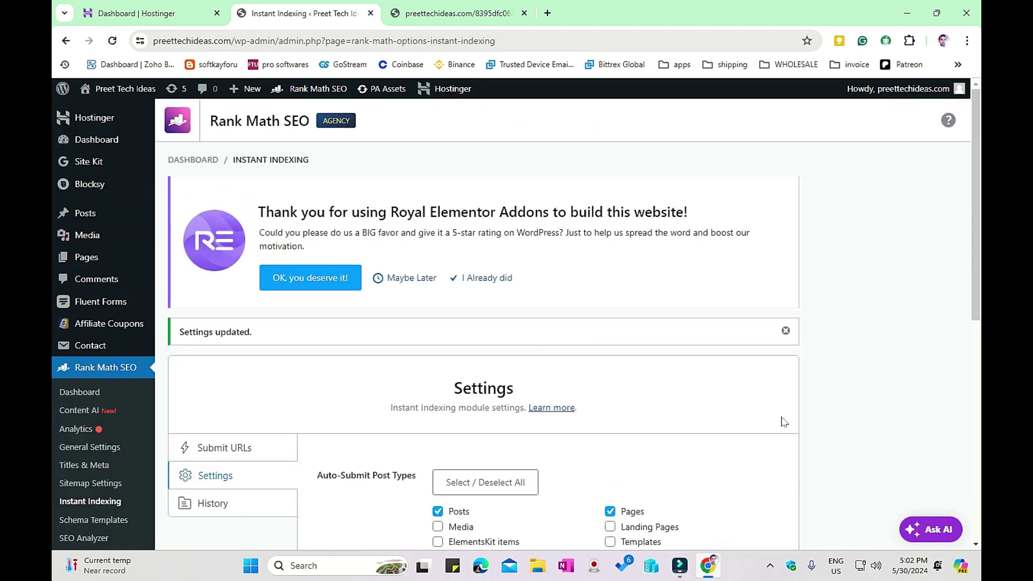
Switch to the Submit URLs tab and place the cursor in the URL list box.
scroll(783, 422, "down", 4)
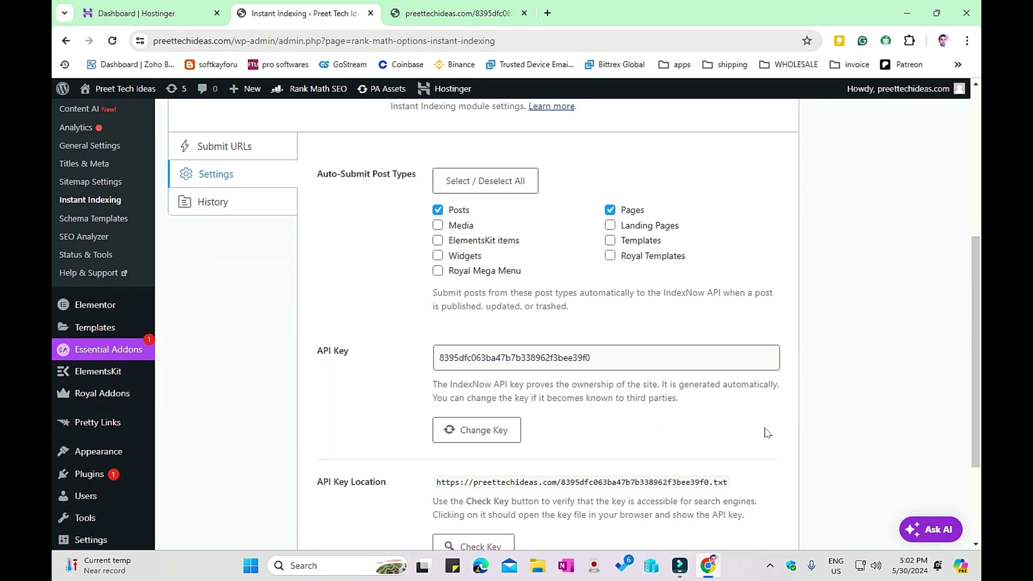
scroll(774, 433, "up", 2)
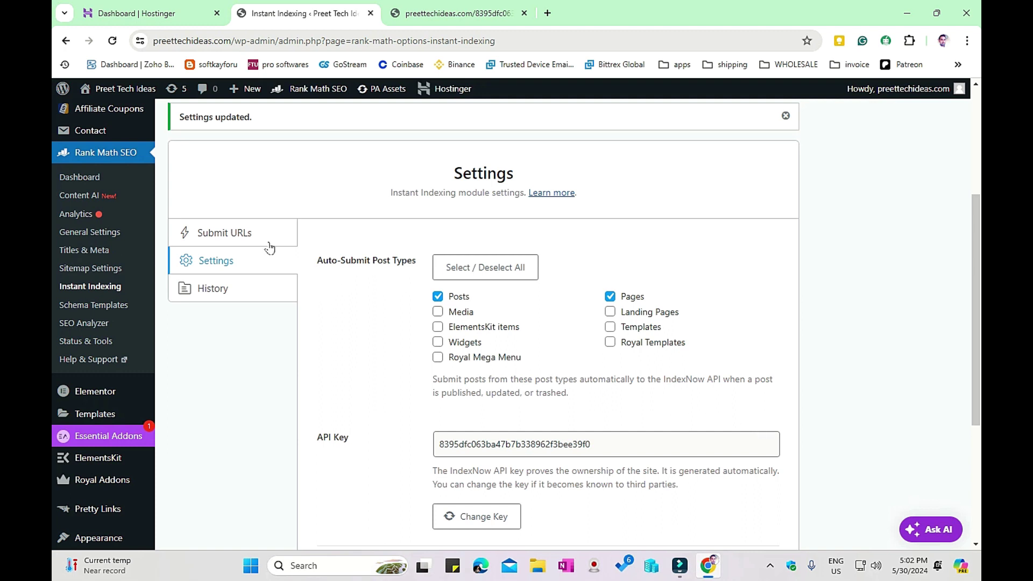
left_click(234, 235)
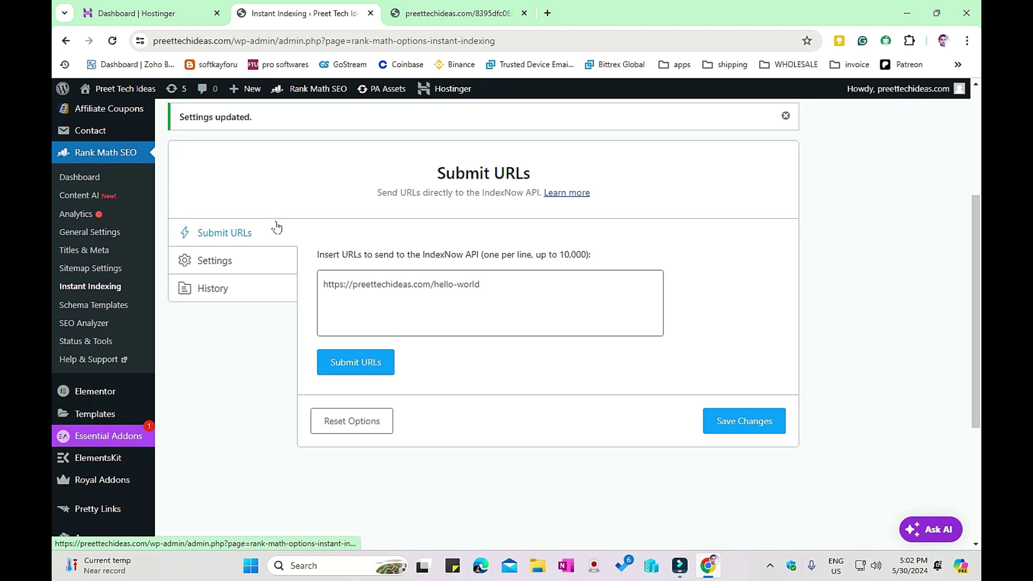
left_click(443, 278)
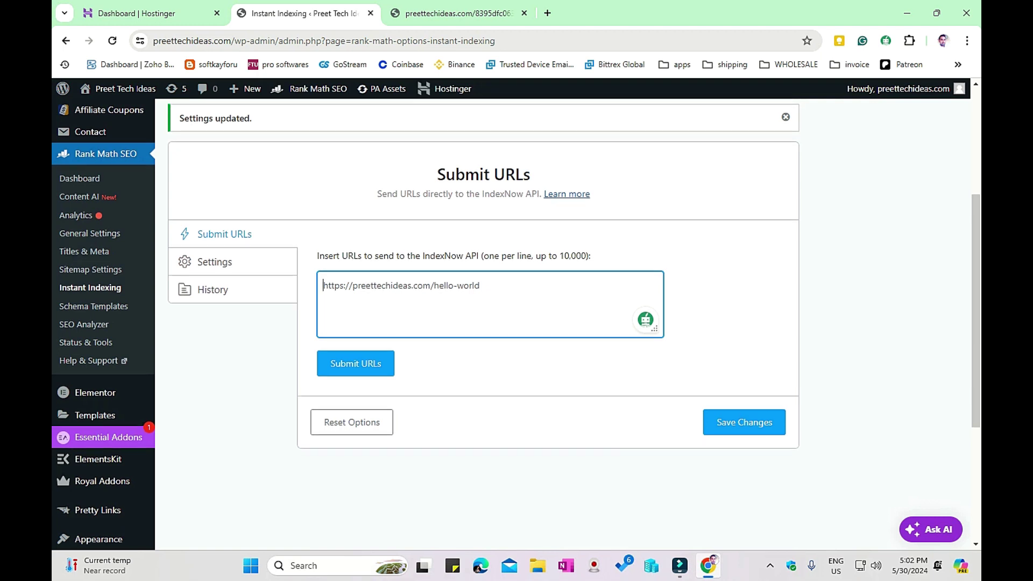
Open the WordPress All Posts list in a new browser tab.
scroll(215, 250, "up", 4)
mouse_move(117, 222)
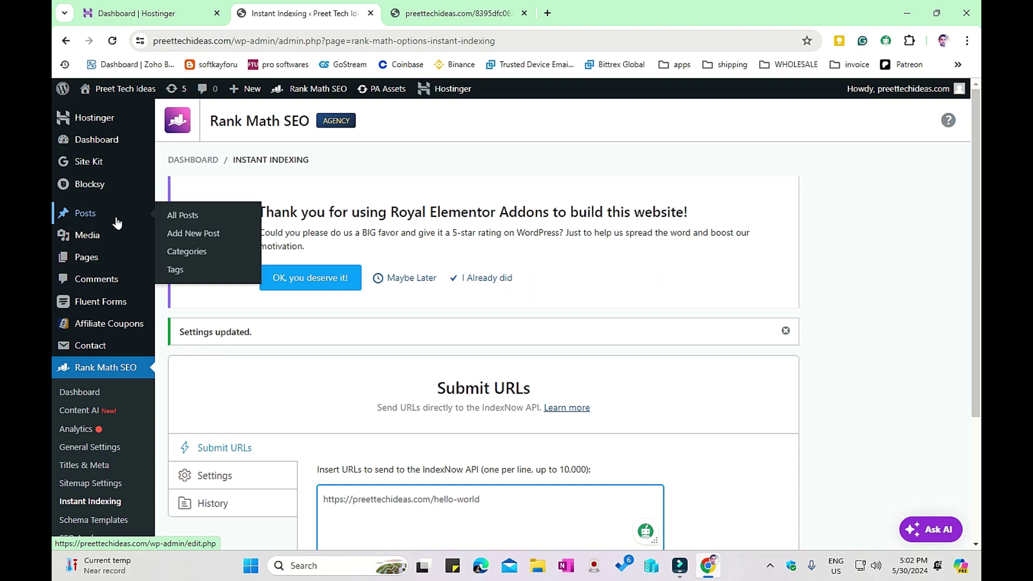
right_click(199, 223)
left_click(226, 232)
left_click(572, 7)
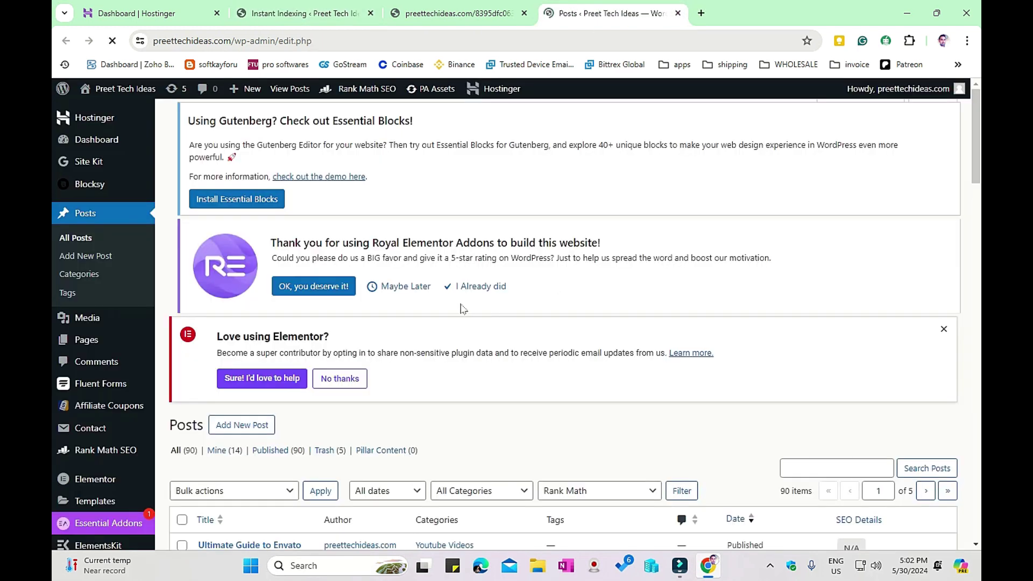
Open 'The Importance of Having a Morning Routine' in a new tab and copy its web address.
scroll(406, 298, "down", 3)
scroll(406, 298, "down", 2)
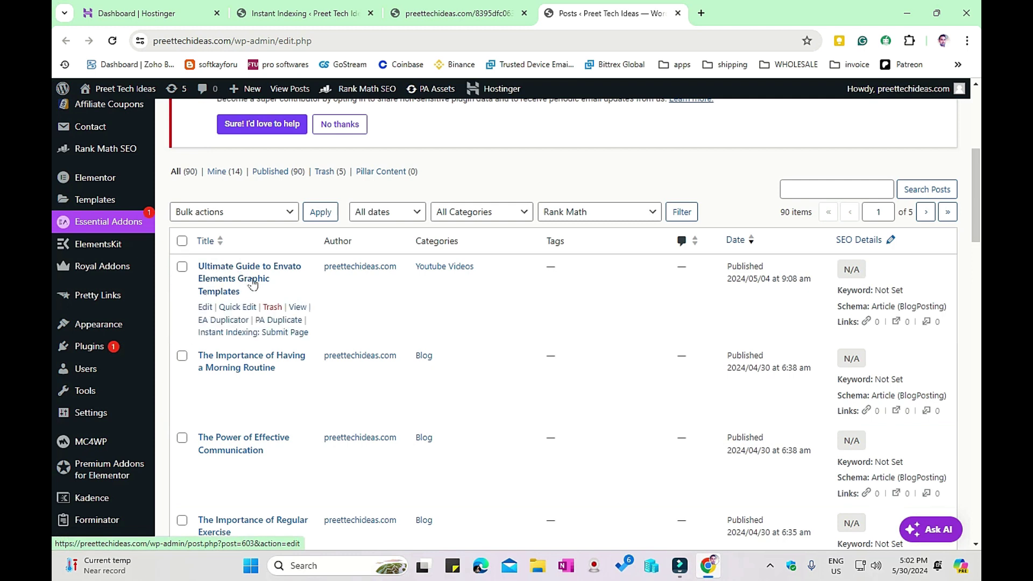
scroll(256, 388, "down", 1)
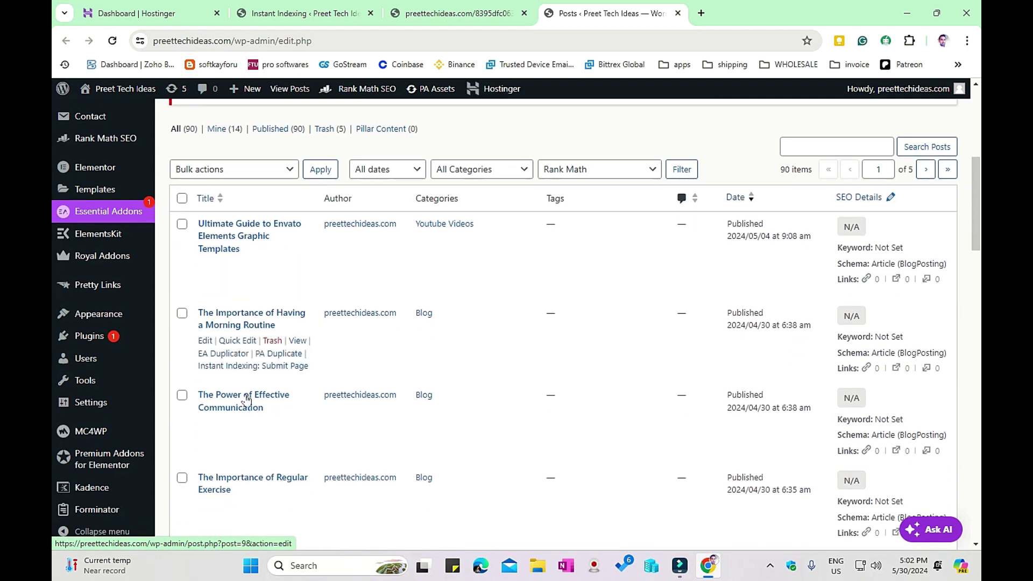
scroll(246, 399, "down", 3)
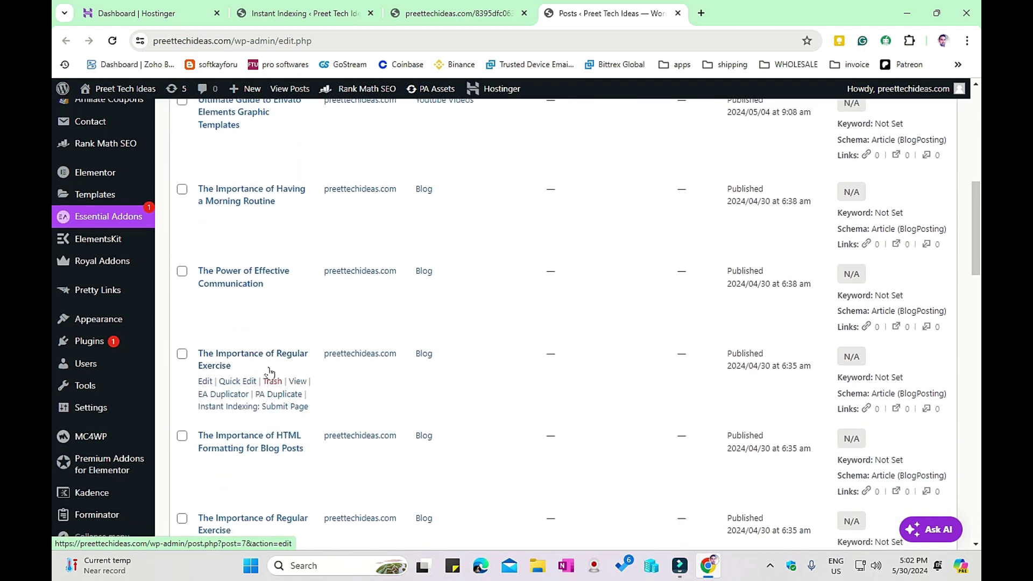
scroll(269, 371, "up", 2)
right_click(295, 299)
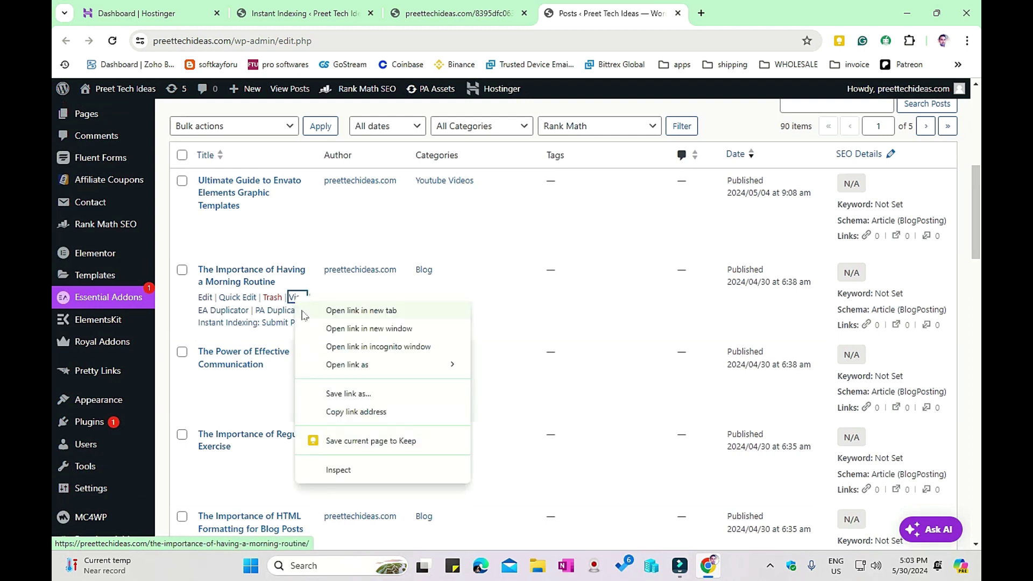
left_click(304, 315)
key("ctrl+Tab")
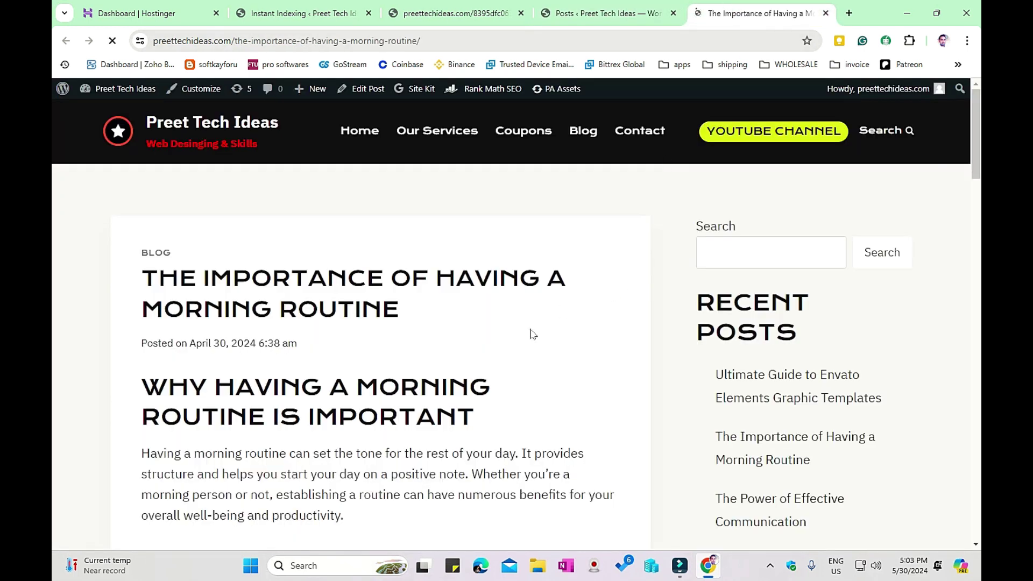
scroll(531, 334, "down", 3)
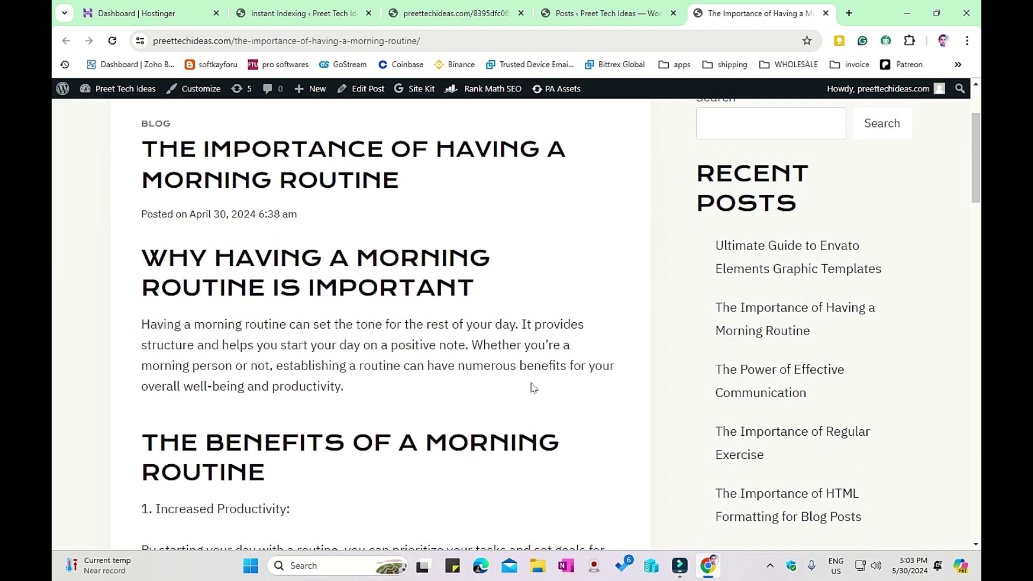
left_click(468, 41)
key("ctrl+c")
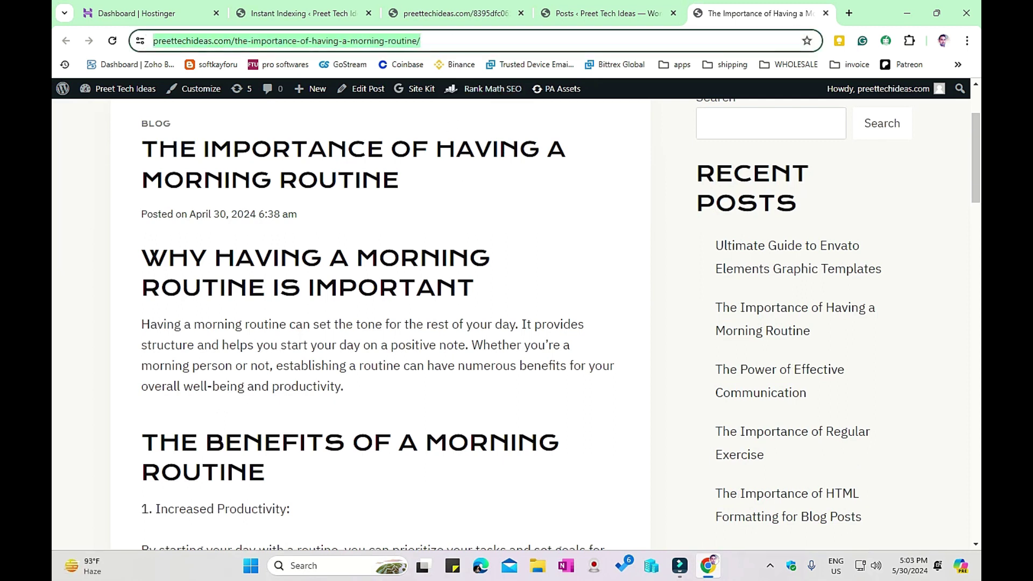
left_click(345, 4)
Paste the Morning Routine post's URL into the Submit URLs box, then return to the Posts list.
scroll(324, 358, "down", 2)
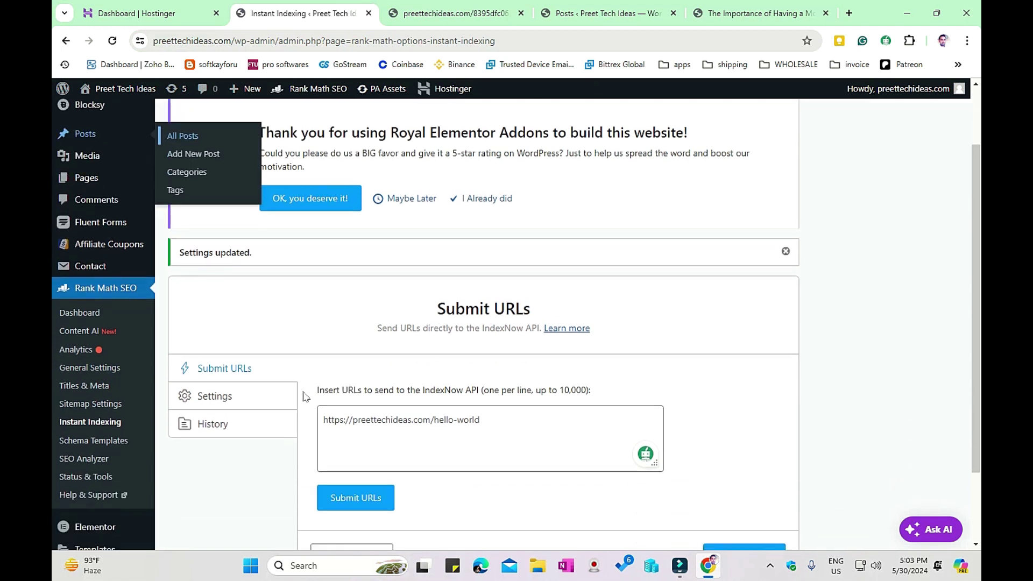
left_click(422, 369)
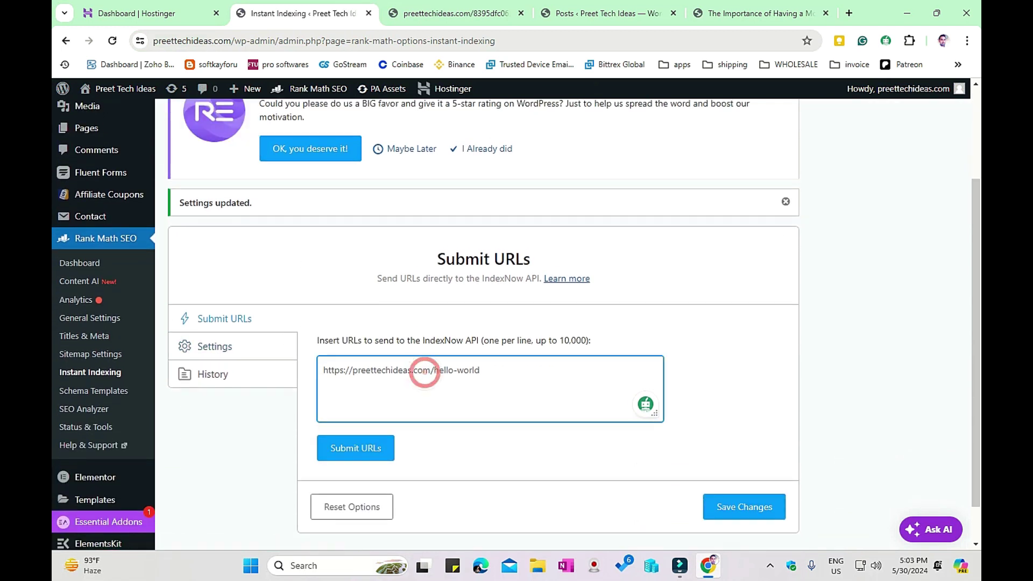
key("ctrl+v")
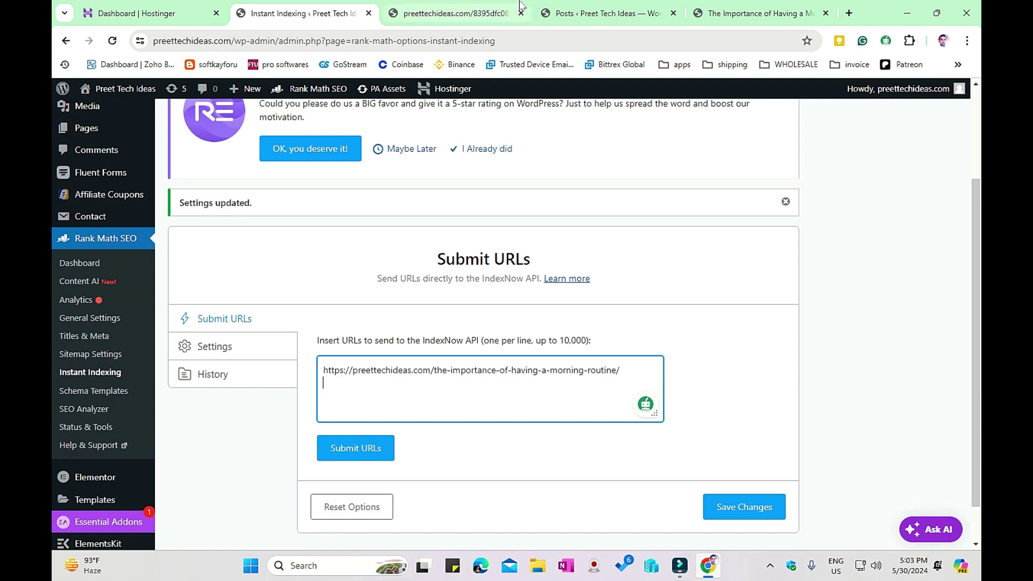
left_click(617, 6)
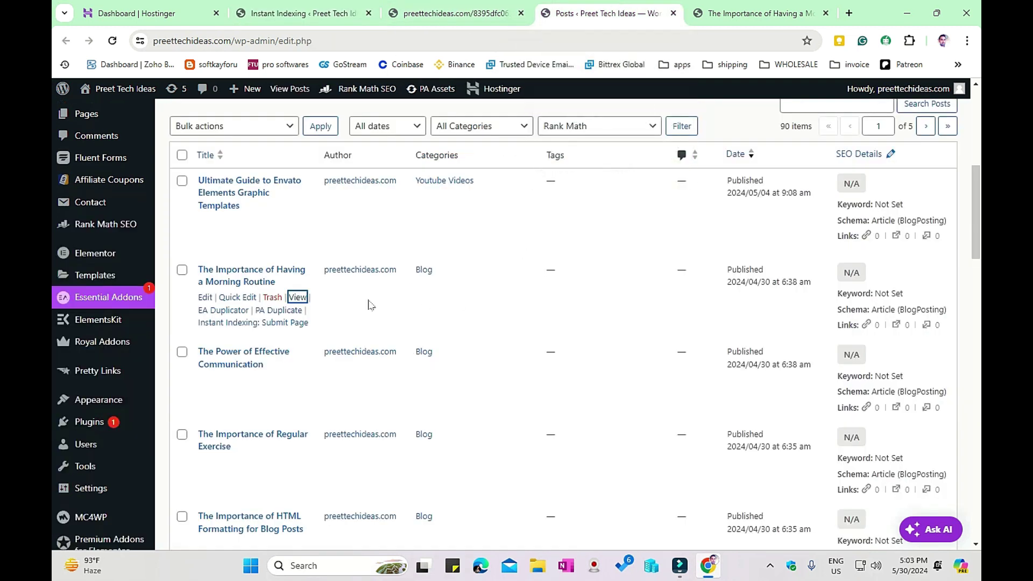
Open 'The Power of Effective Communication' post in a new tab and copy its web address.
scroll(369, 305, "down", 2)
right_click(296, 251)
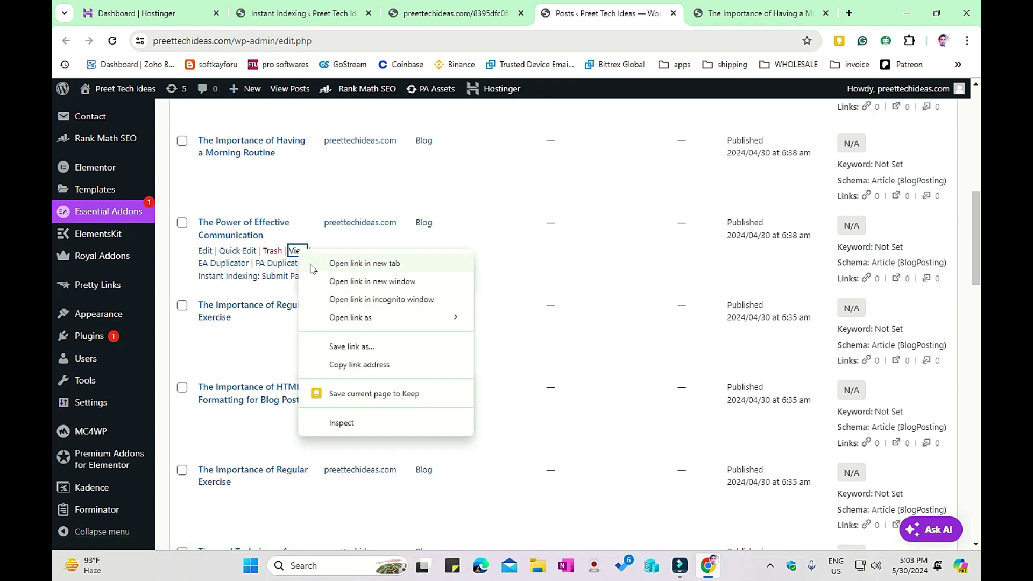
left_click(364, 264)
left_click(640, 13)
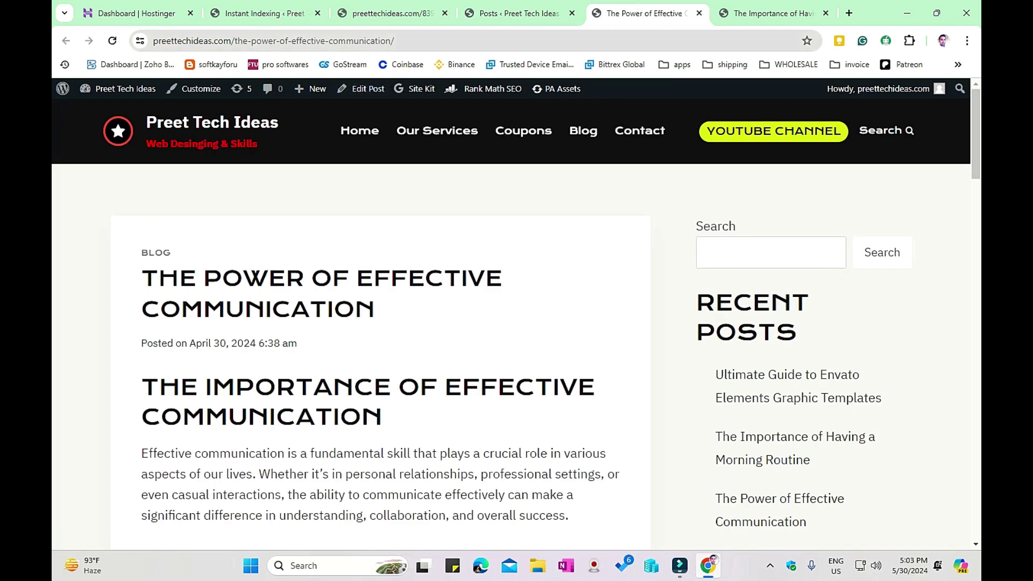
left_click(394, 41)
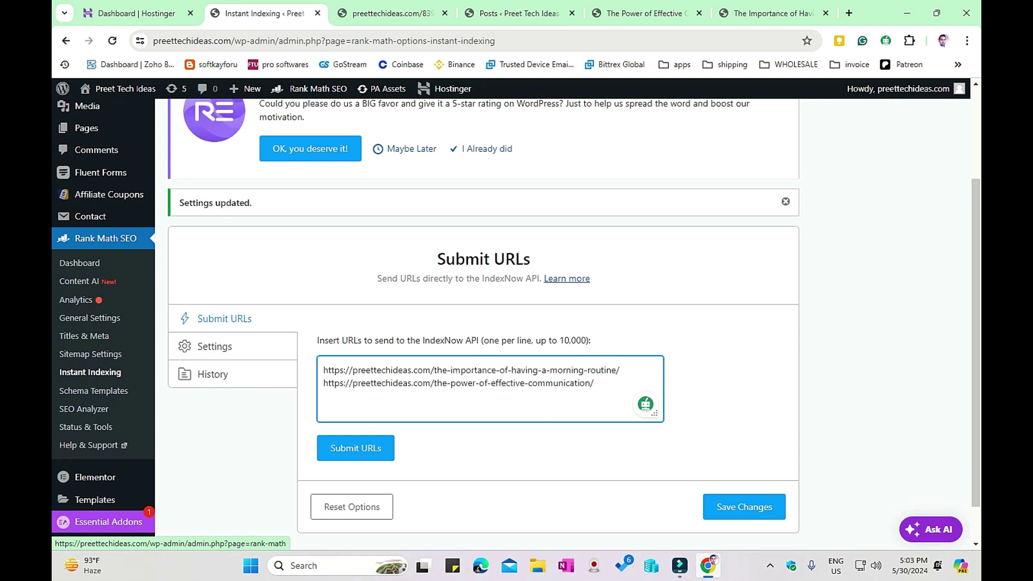
Add the second post's URL to the Submit URLs list and submit both URLs to IndexNow.
left_click_drag(599, 340, 479, 340)
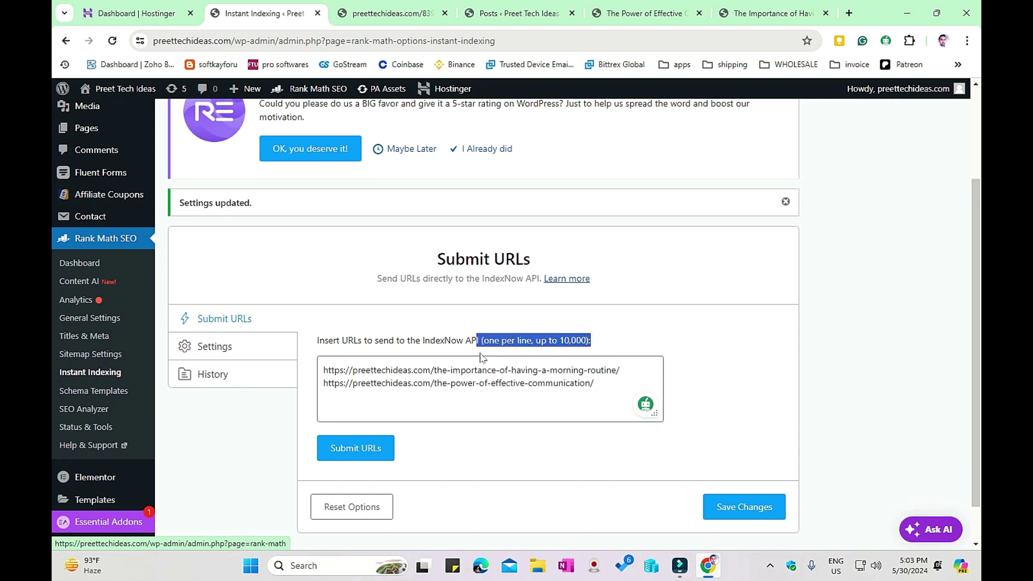
left_click(500, 342)
left_click_drag(607, 340, 521, 341)
left_click(522, 340)
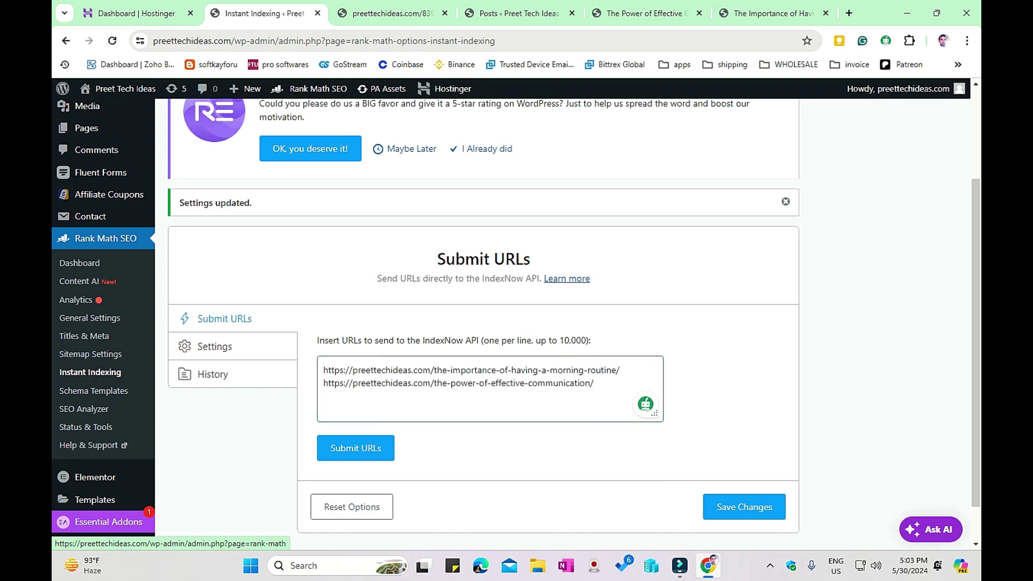
left_click(428, 385)
left_click(463, 389)
left_click(604, 379)
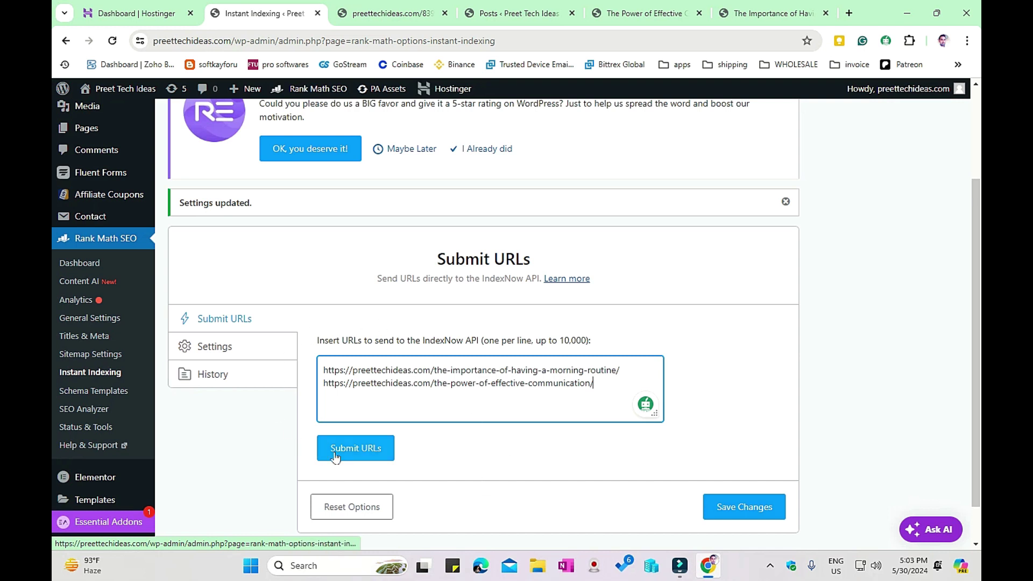
left_click(370, 451)
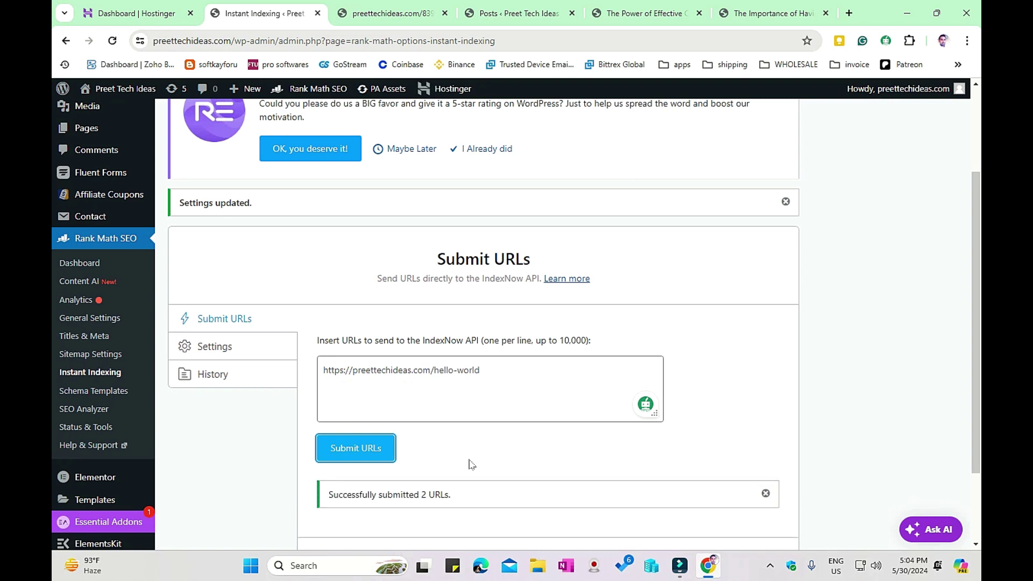
Save the Instant Indexing settings again.
scroll(471, 464, "down", 2)
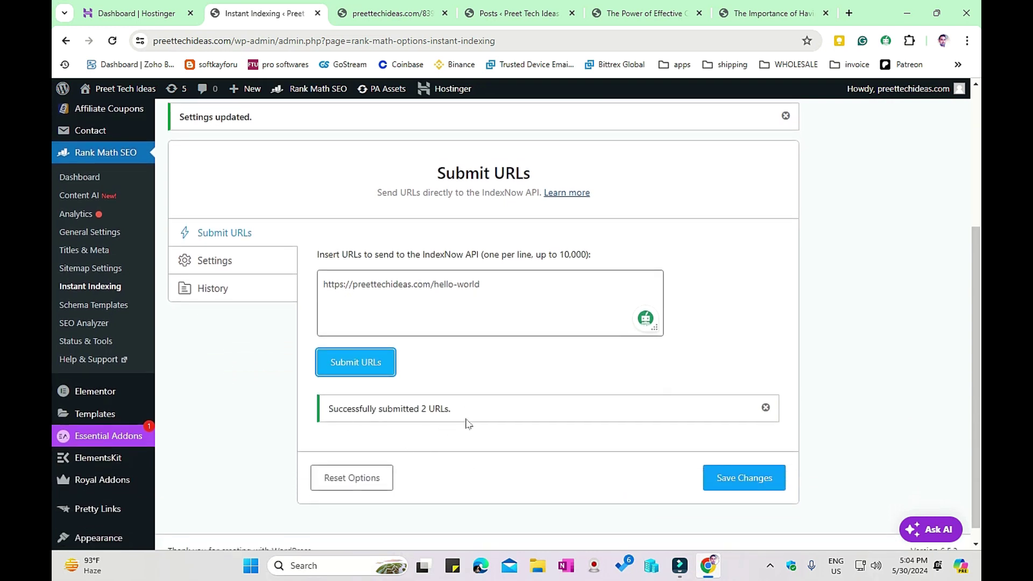
left_click(740, 475)
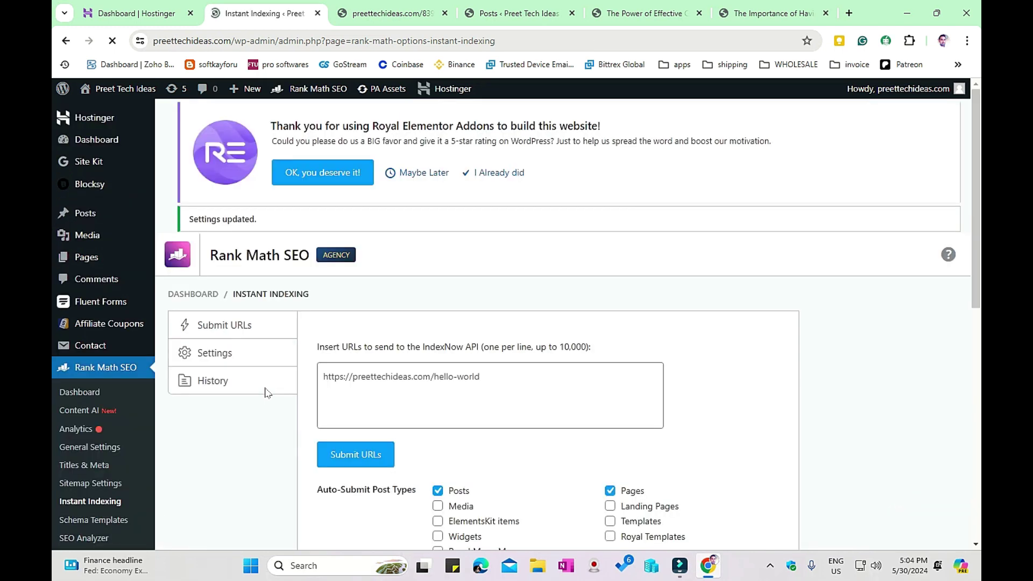
scroll(267, 394, "down", 2)
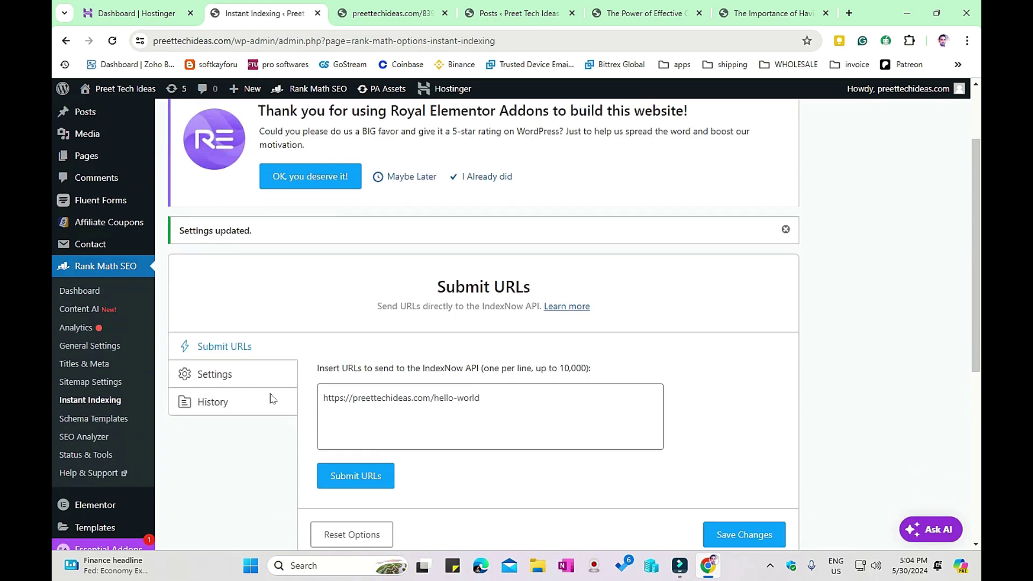
left_click(225, 355)
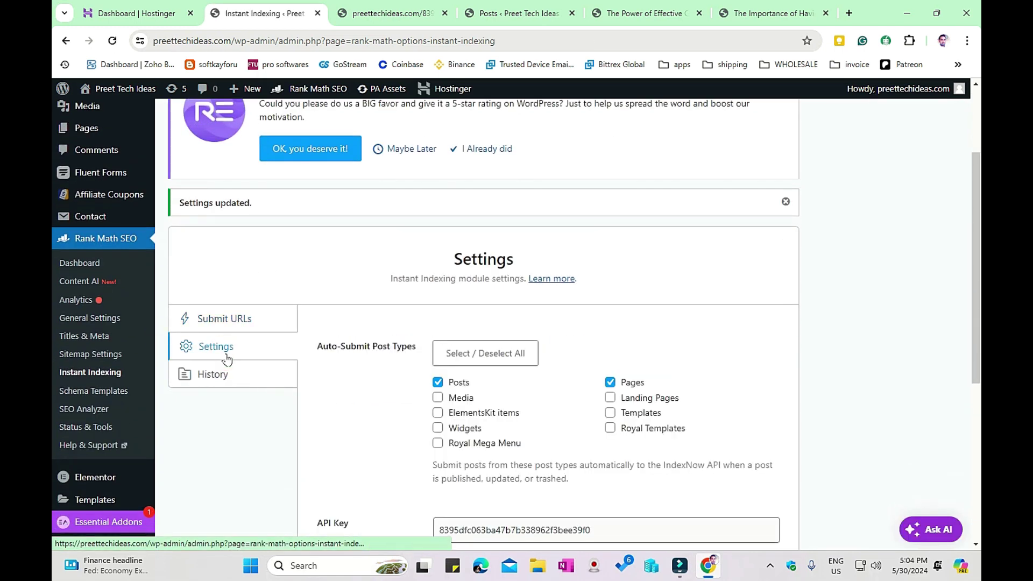
mouse_move(481, 6)
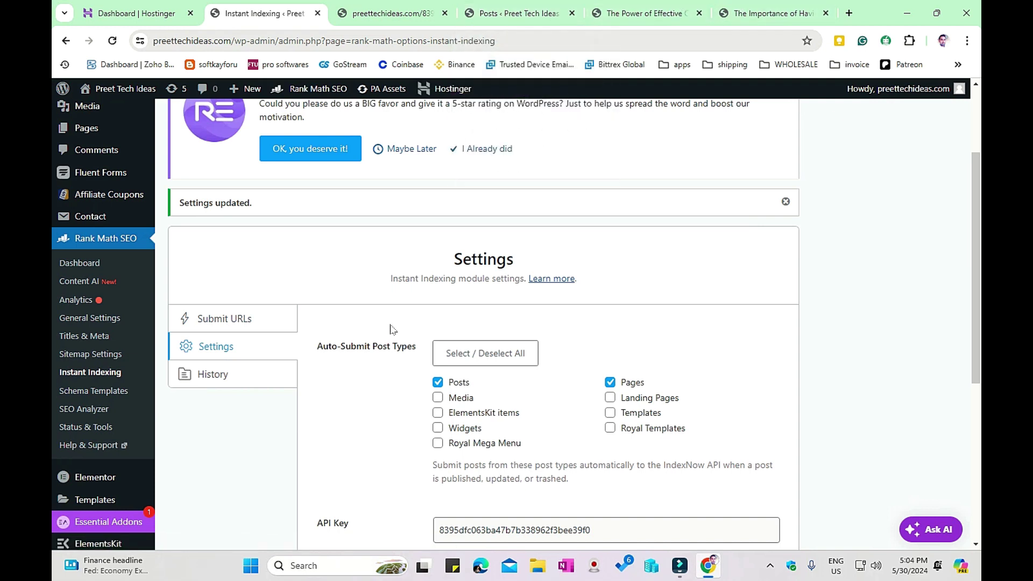
scroll(380, 369, "down", 2)
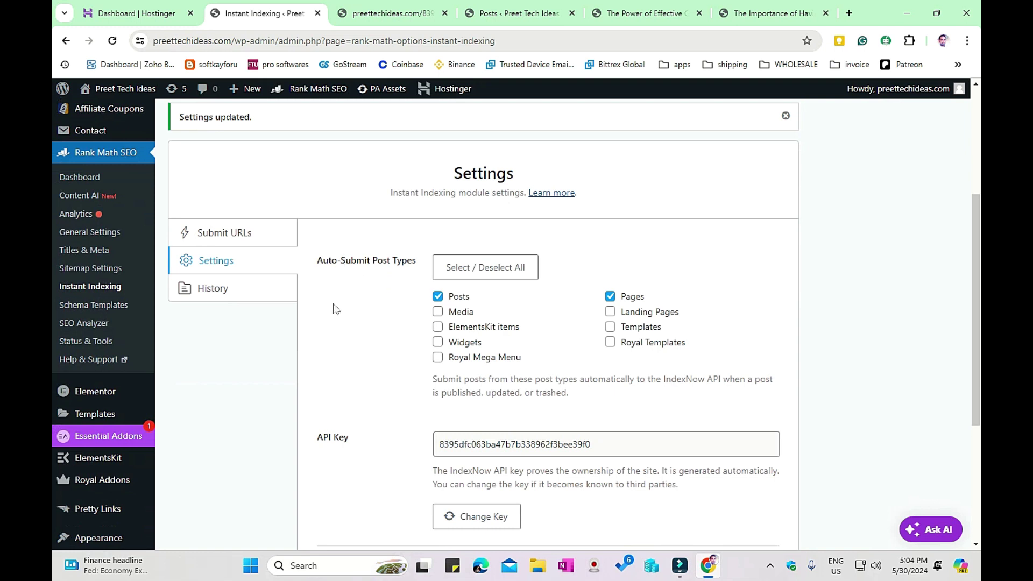
left_click(267, 259)
scroll(369, 357, "up", 2)
scroll(372, 416, "down", 3)
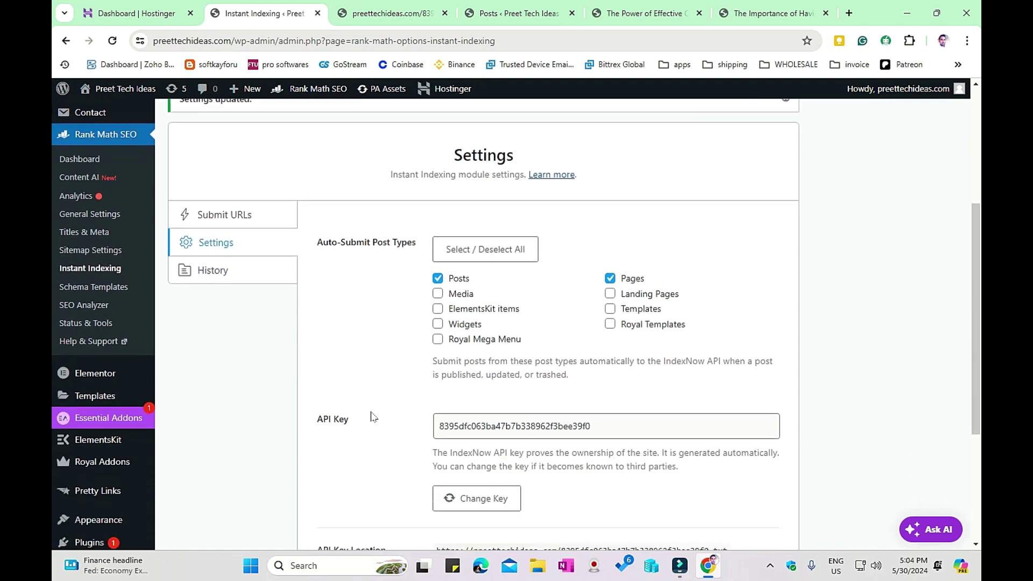
scroll(372, 416, "down", 1)
scroll(344, 402, "down", 2)
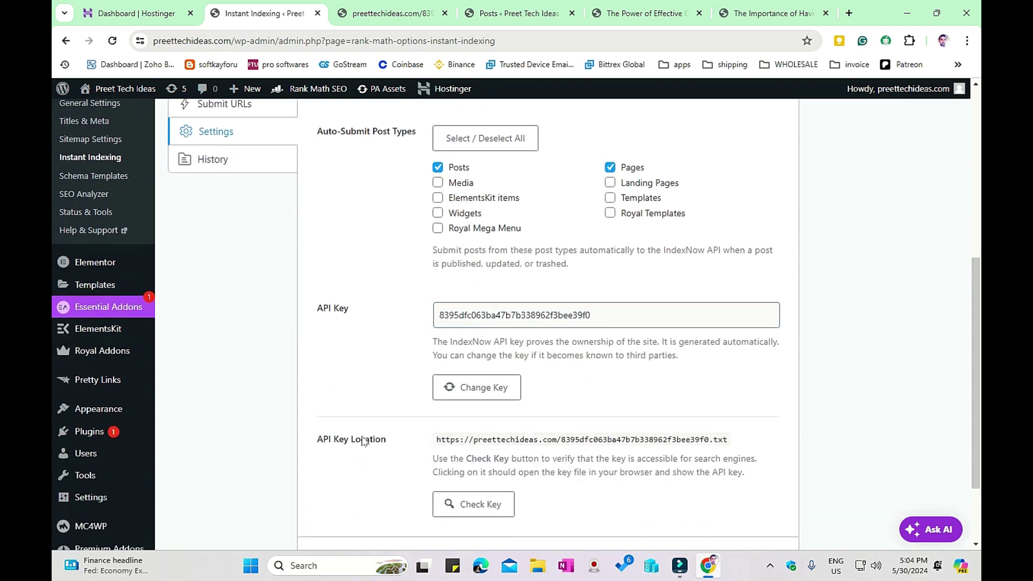
scroll(472, 362, "up", 3)
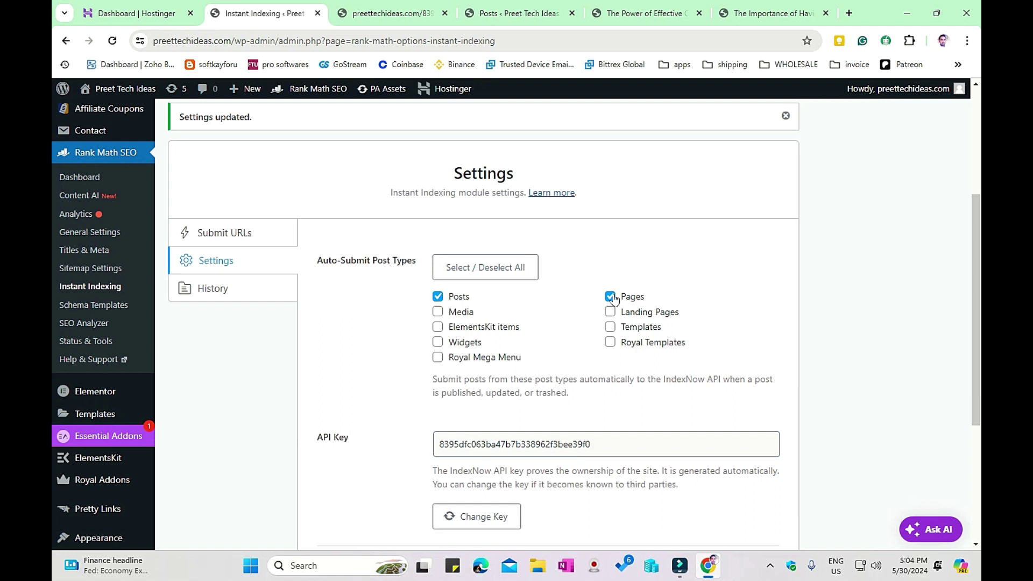
left_click(438, 311)
left_click(438, 297)
left_click(438, 296)
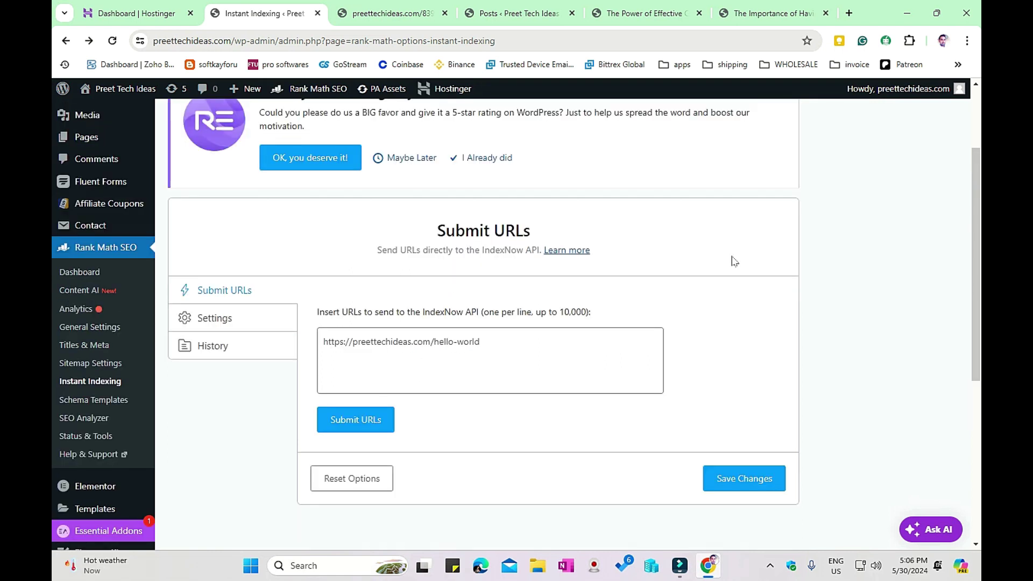
scroll(732, 275, "up", 2)
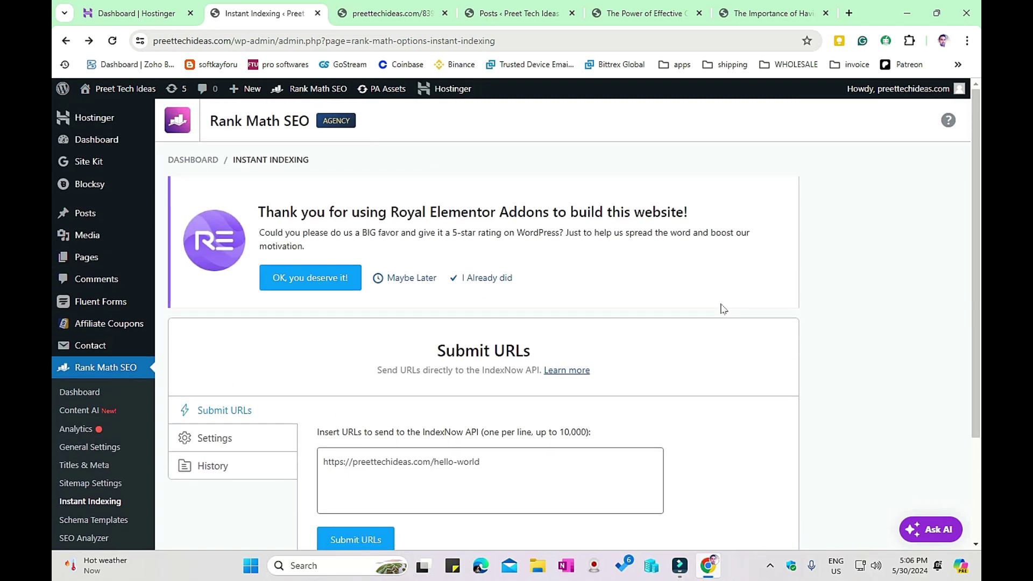
mouse_move(94, 217)
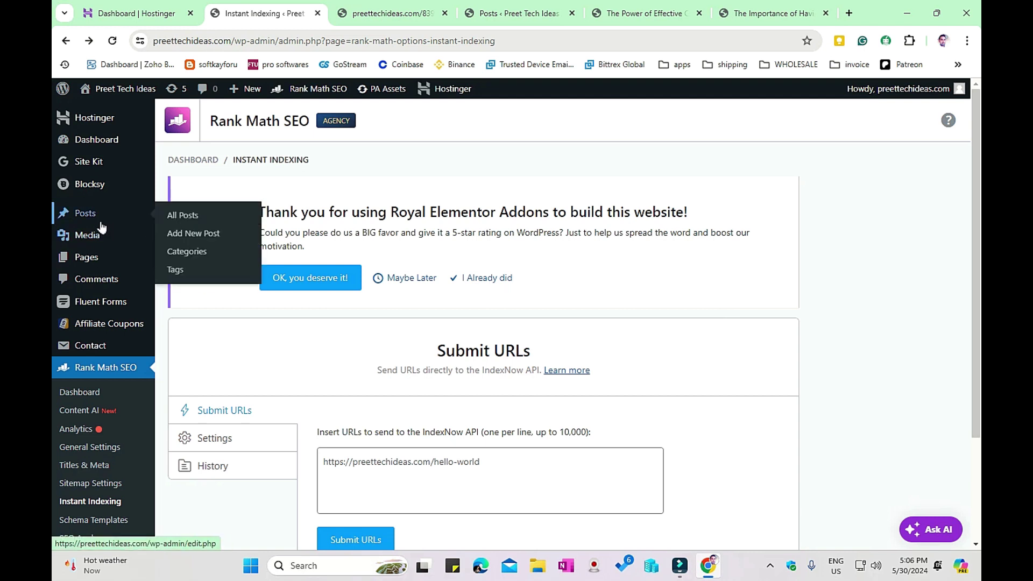
left_click(183, 214)
scroll(108, 275, "down", 4)
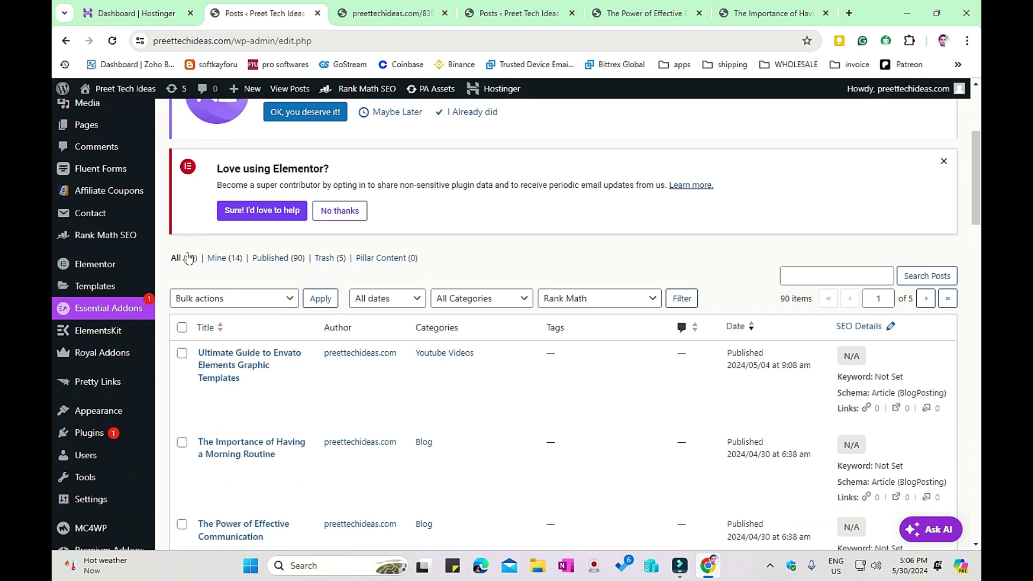
scroll(89, 276, "up", 3)
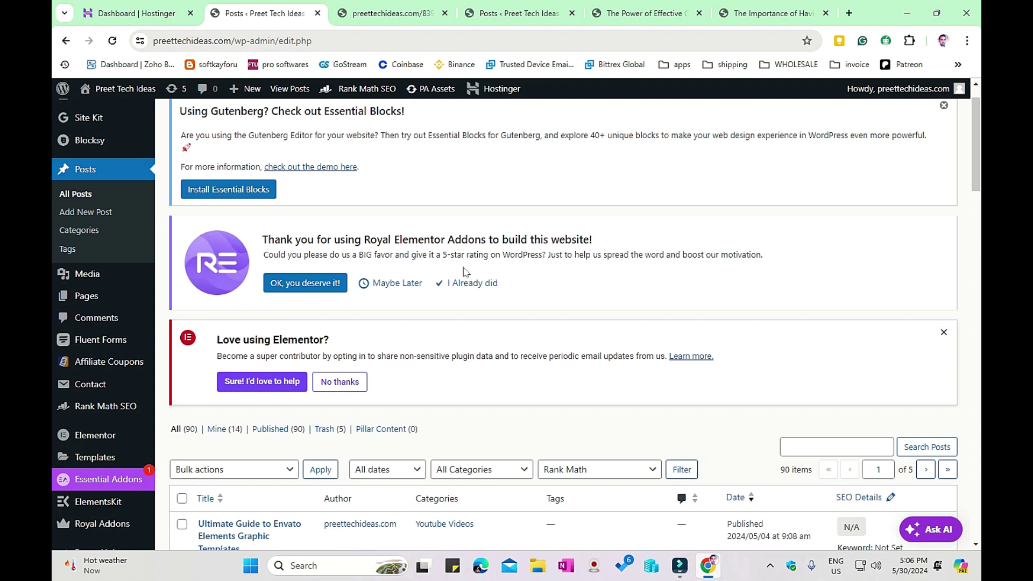
scroll(464, 269, "down", 4)
scroll(474, 271, "up", 5)
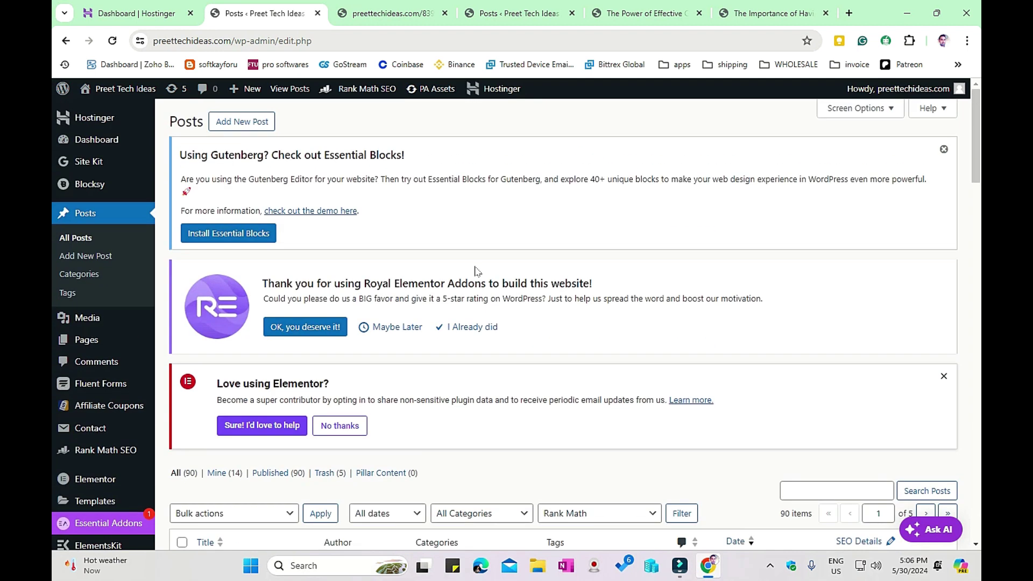
scroll(477, 272, "down", 4)
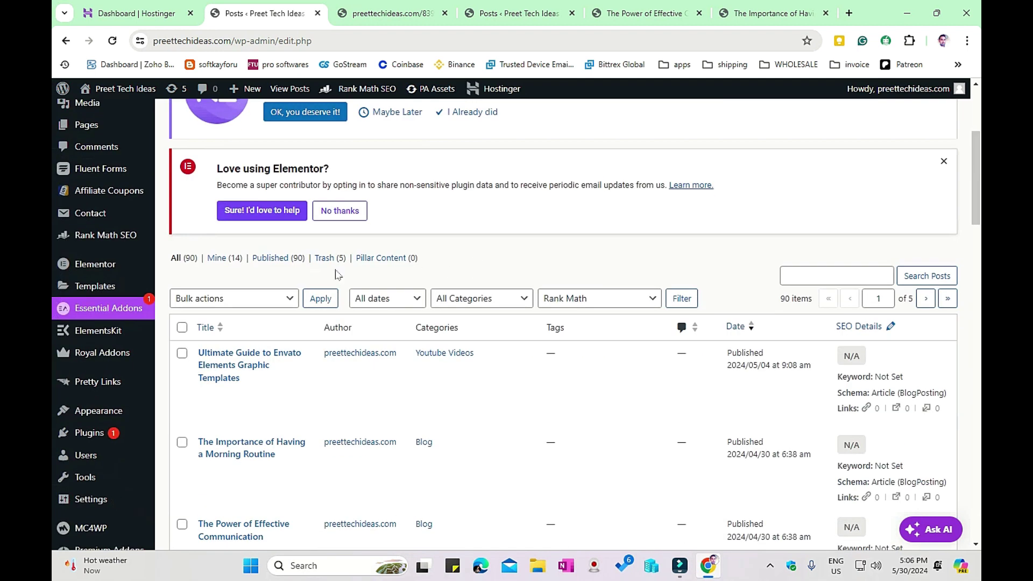
scroll(337, 275, "down", 12)
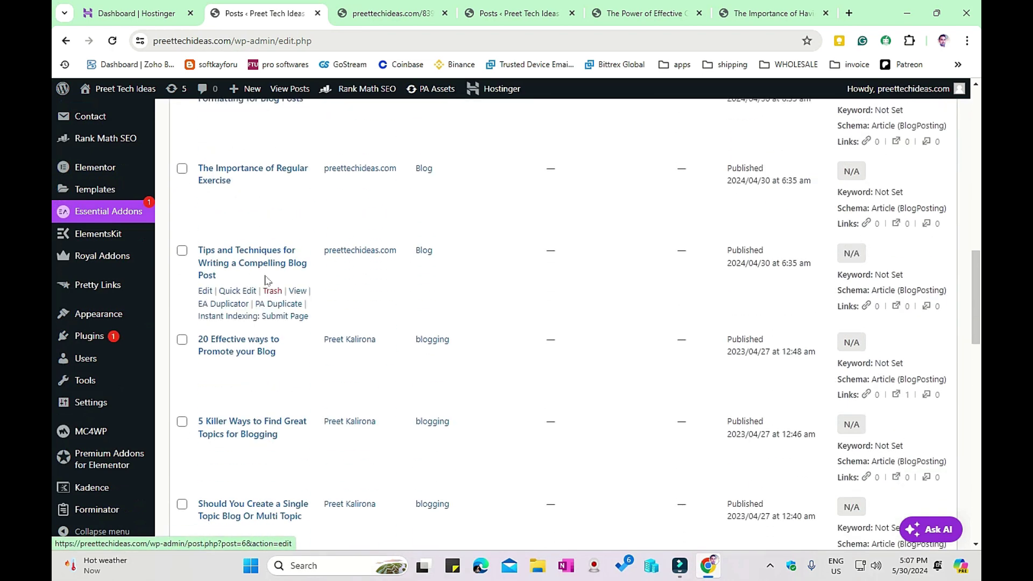
scroll(265, 280, "down", 18)
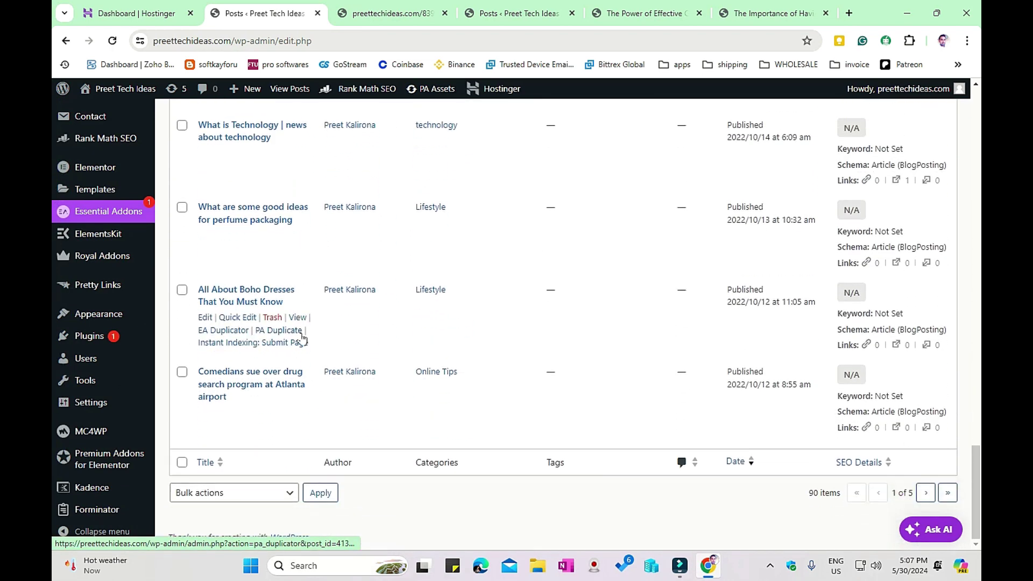
scroll(323, 345, "up", 20)
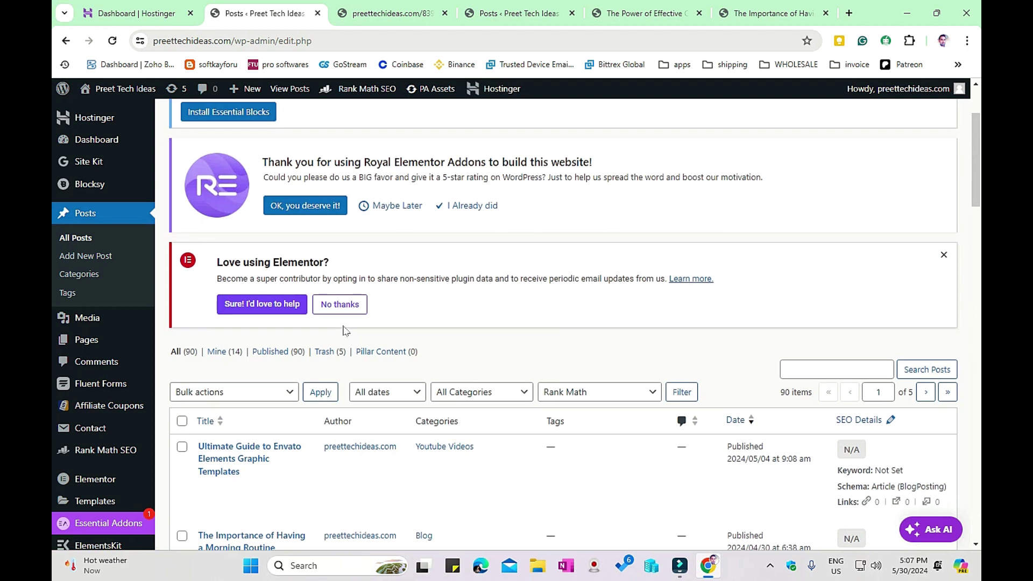
scroll(345, 330, "up", 2)
scroll(355, 336, "down", 5)
scroll(355, 336, "up", 5)
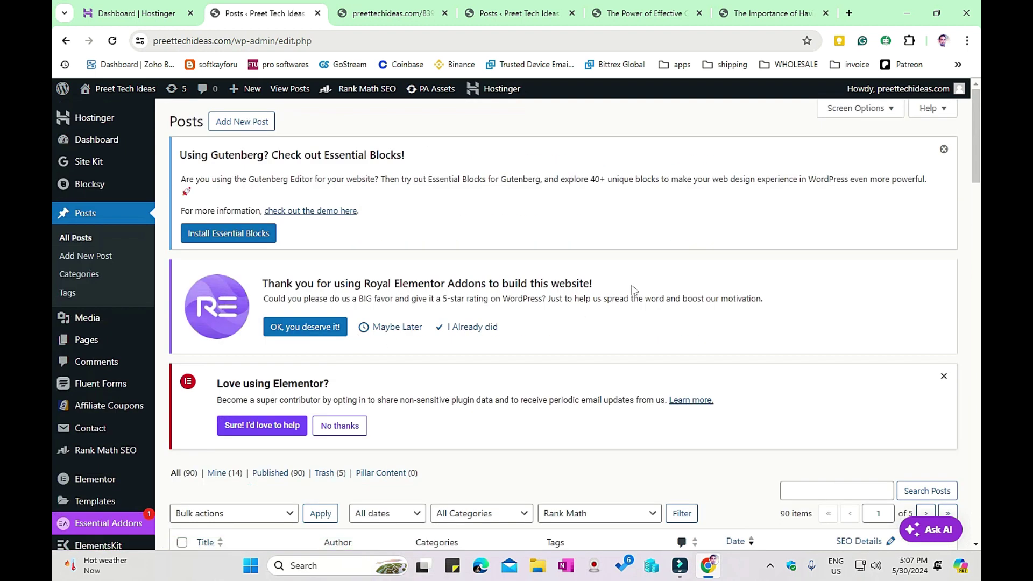
Set the Posts list Screen Options to 30 items per page.
left_click(834, 108)
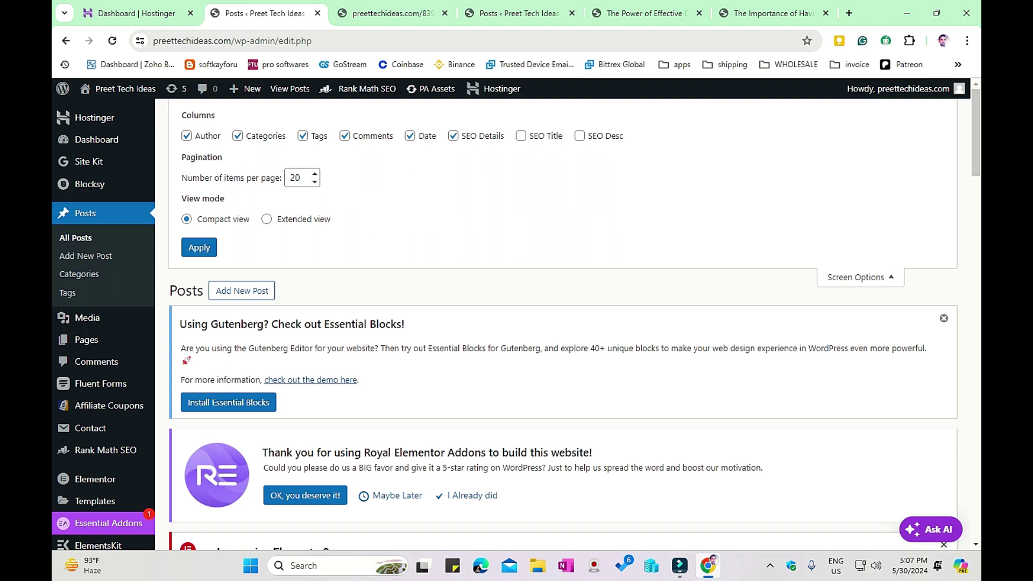
double_click(296, 177)
type("30")
left_click(199, 248)
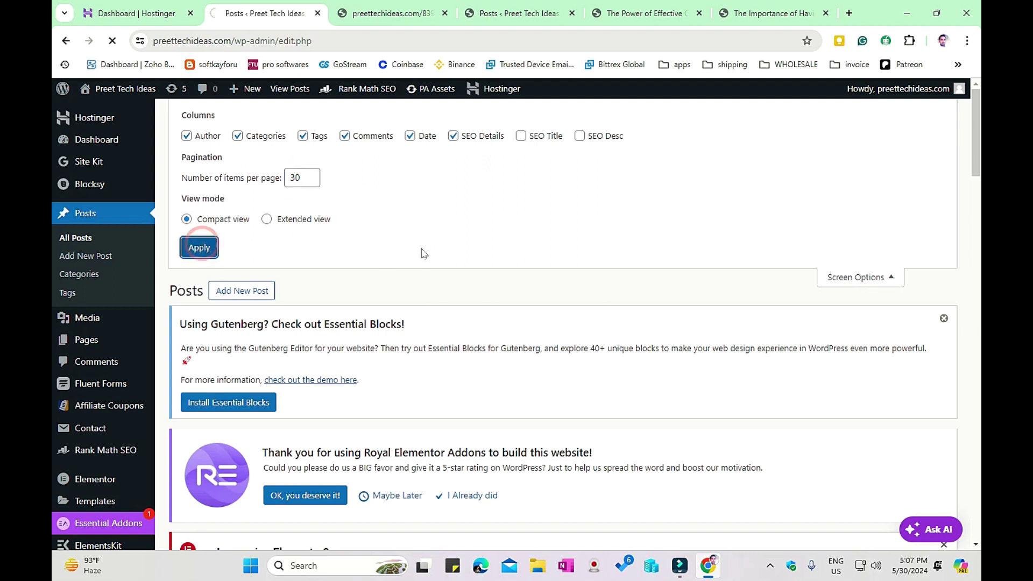
Select all posts, then untick the Temporary Ad Serving Limit and Single Topic Blog posts.
scroll(487, 380, "down", 15)
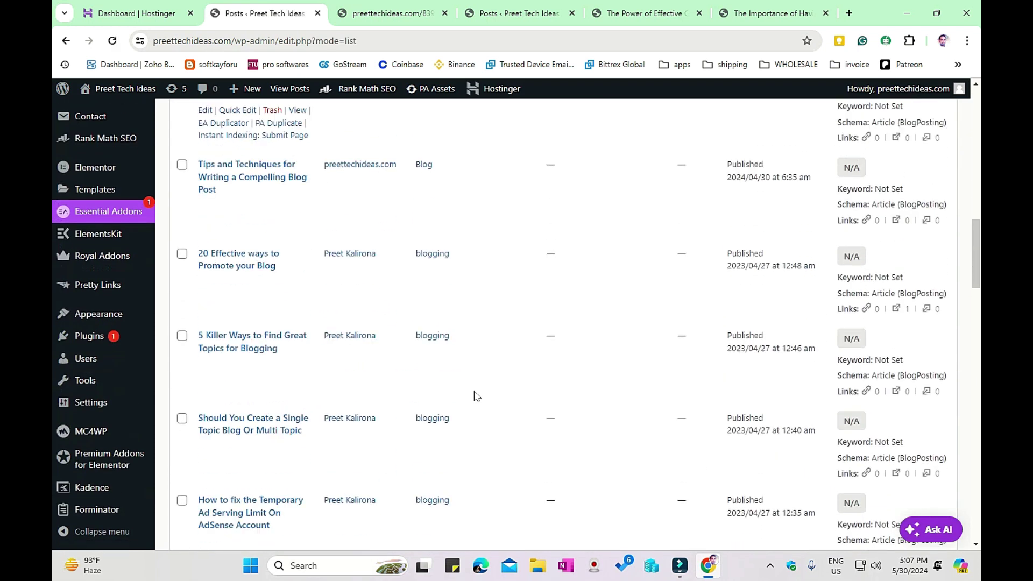
scroll(471, 387, "up", 5)
scroll(467, 386, "up", 5)
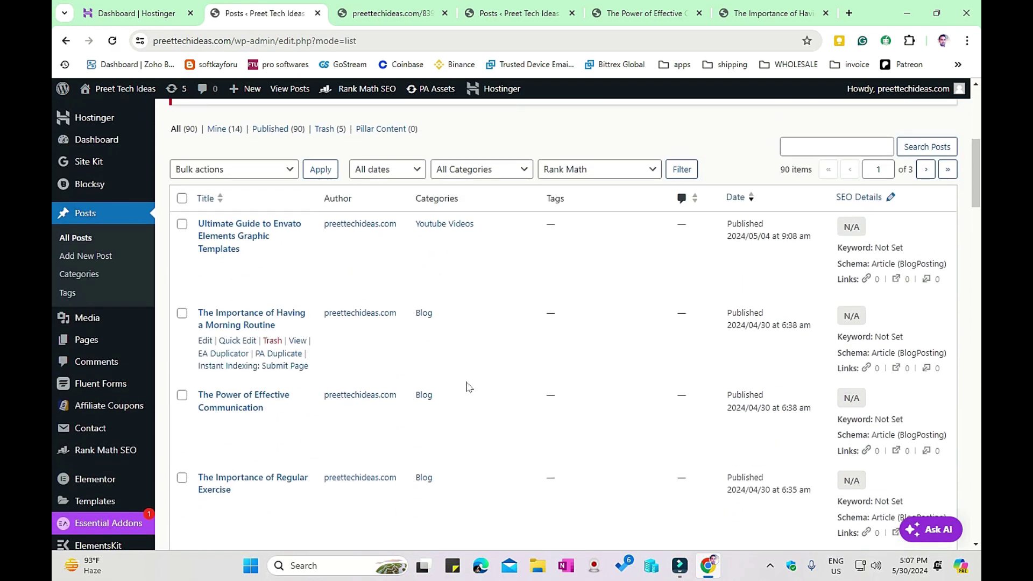
left_click(182, 198)
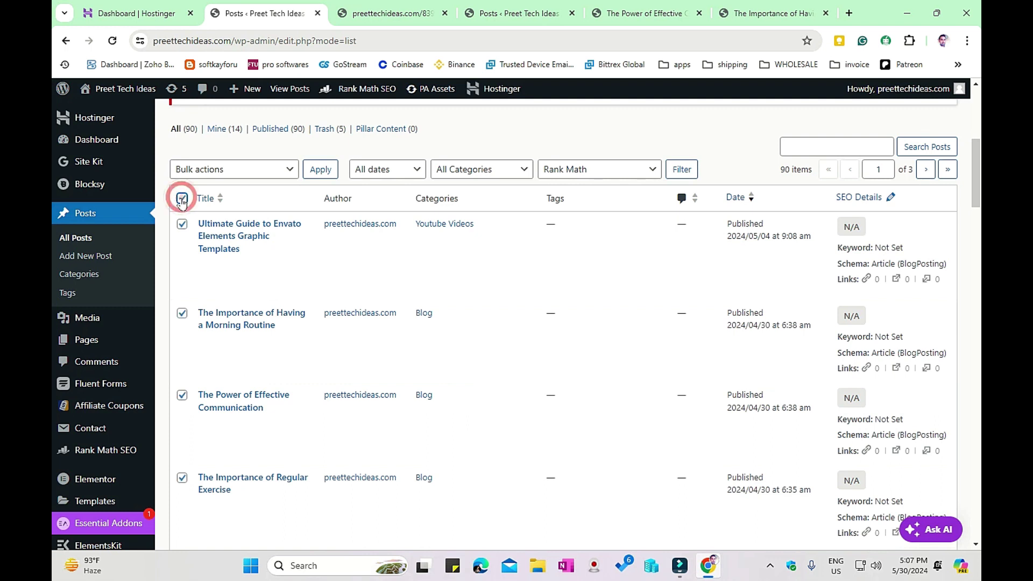
scroll(208, 321, "down", 4)
scroll(208, 321, "down", 8)
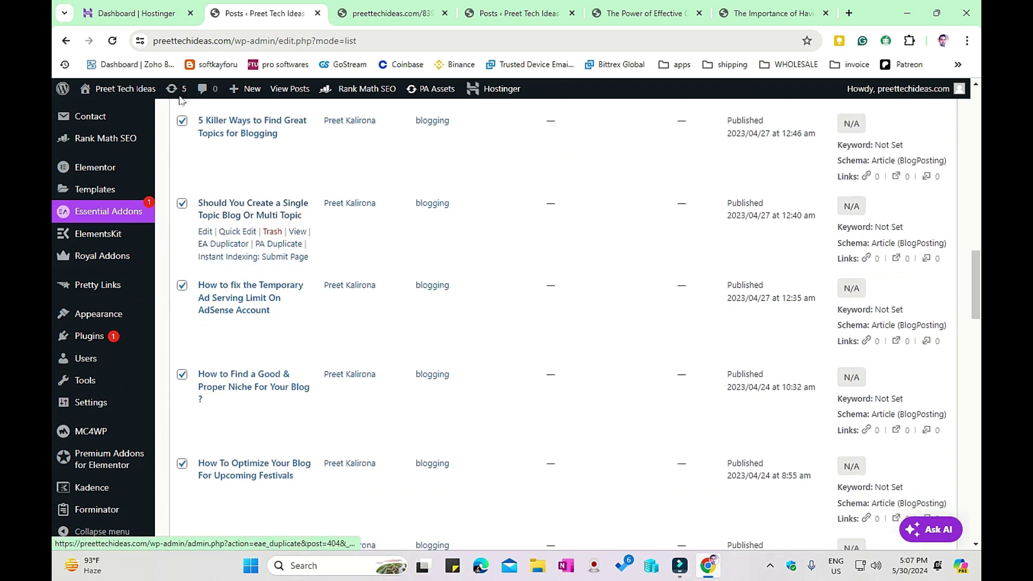
left_click(182, 285)
left_click(182, 203)
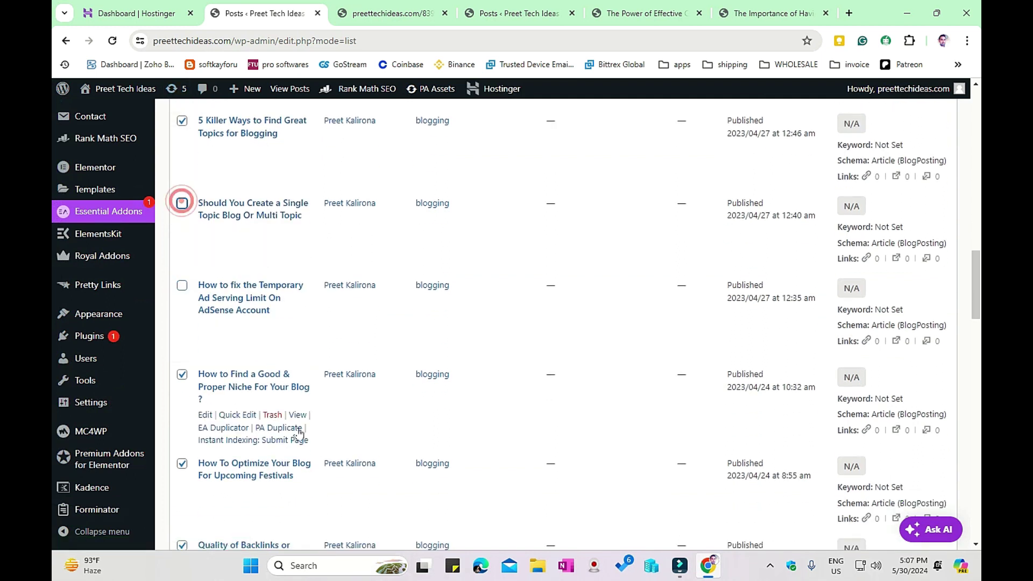
scroll(304, 427, "down", 10)
scroll(305, 428, "down", 8)
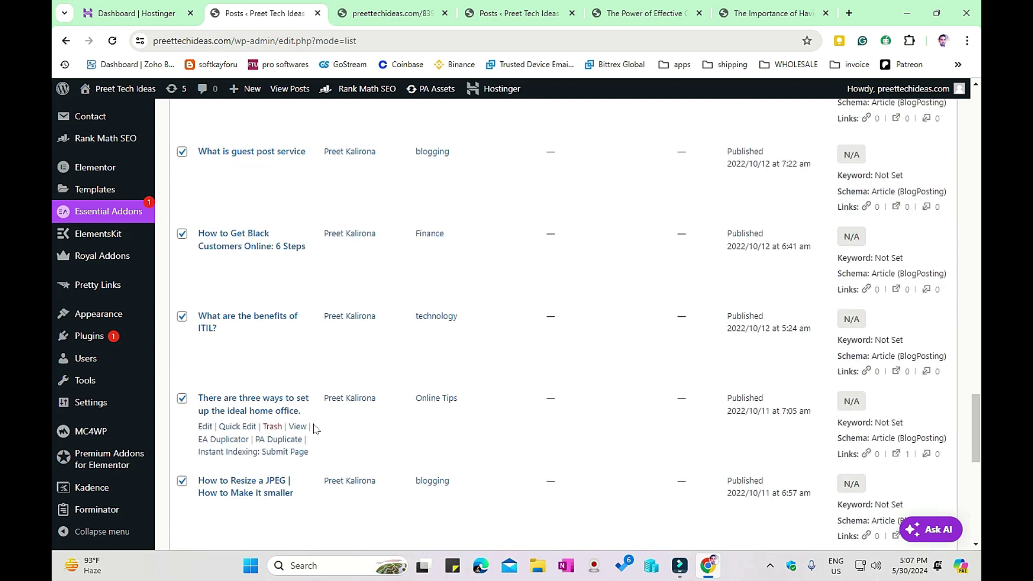
scroll(314, 428, "up", 15)
scroll(316, 439, "up", 15)
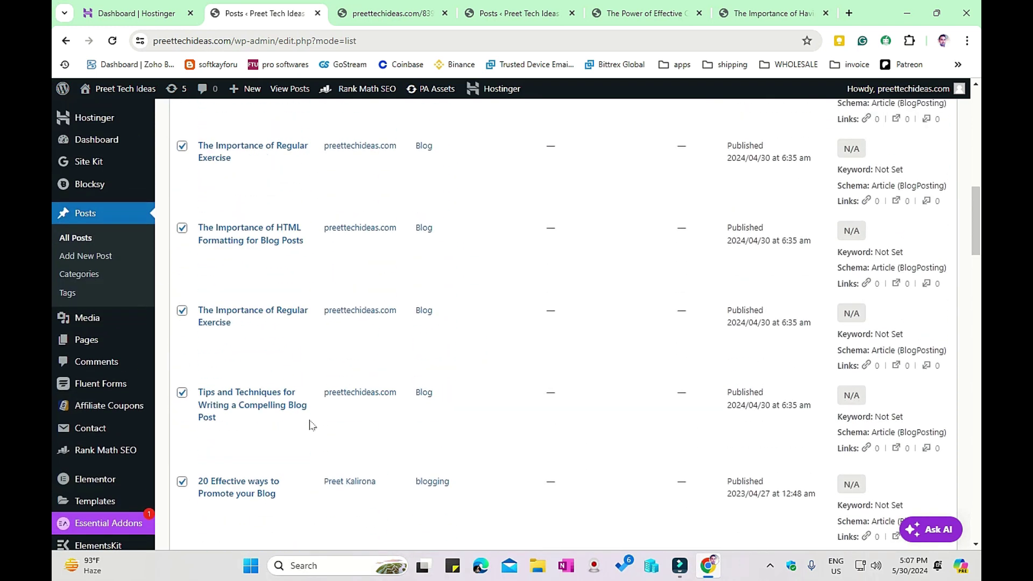
scroll(505, 387, "down", 4)
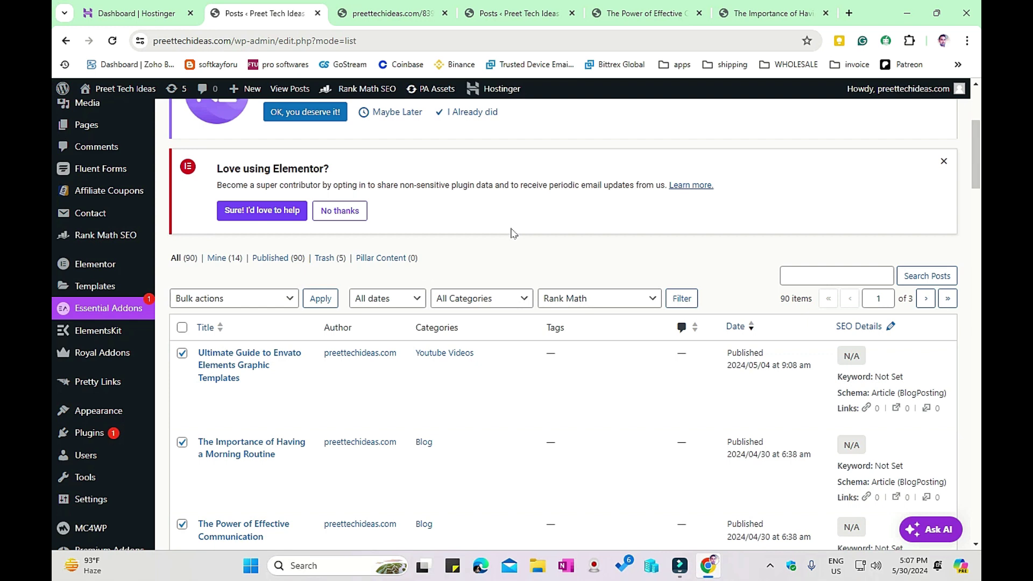
scroll(512, 233, "down", 2)
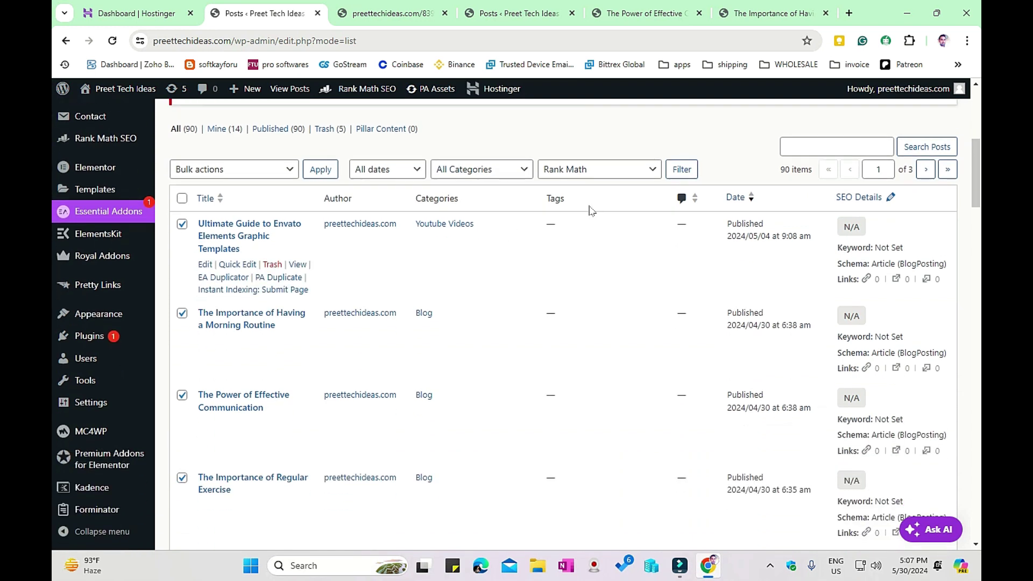
scroll(342, 301, "down", 7)
scroll(343, 369, "up", 5)
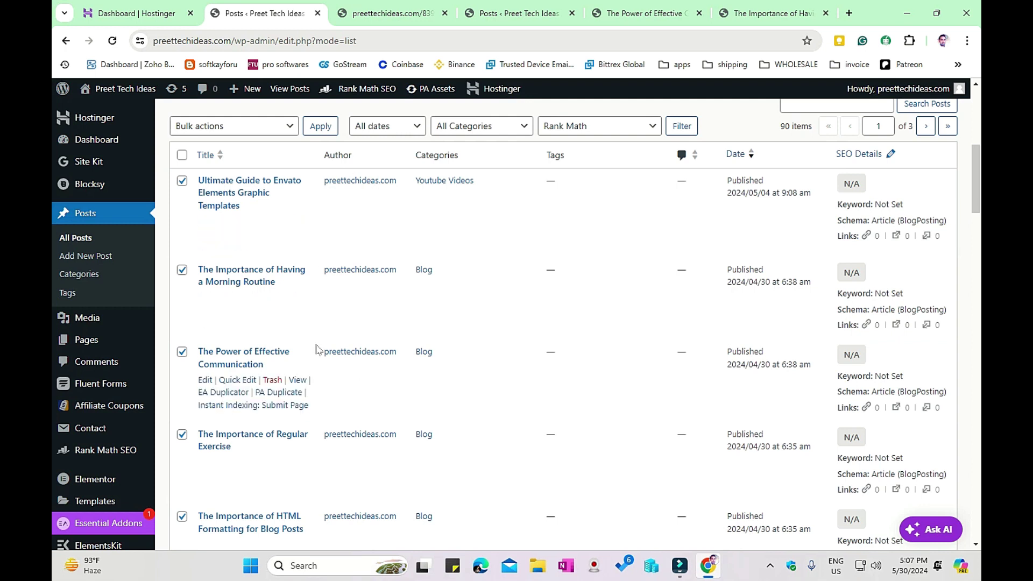
Apply the 'Instant Indexing: Submit Pages' bulk action to the 28 ticked posts.
scroll(310, 366, "up", 2)
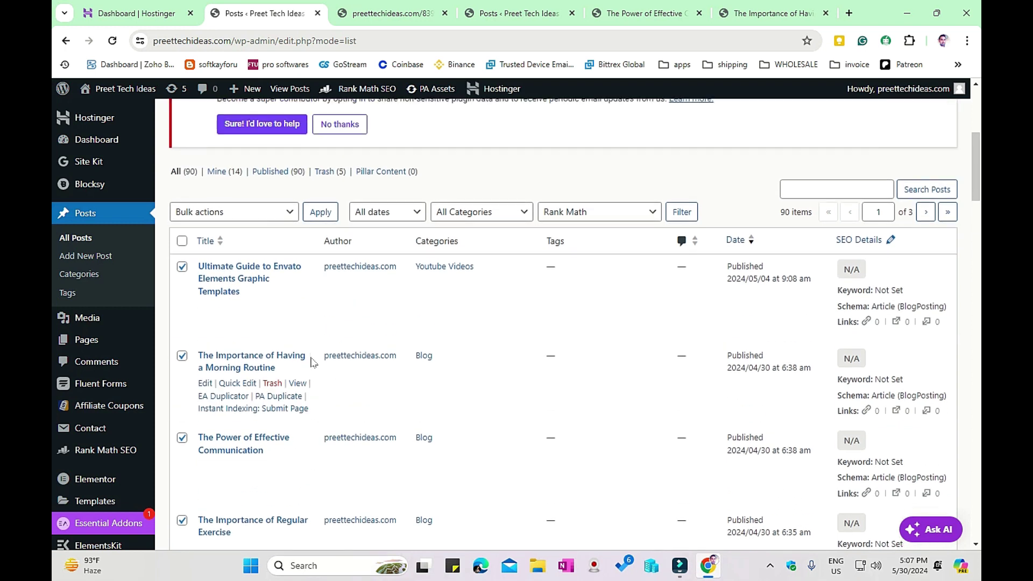
left_click(255, 216)
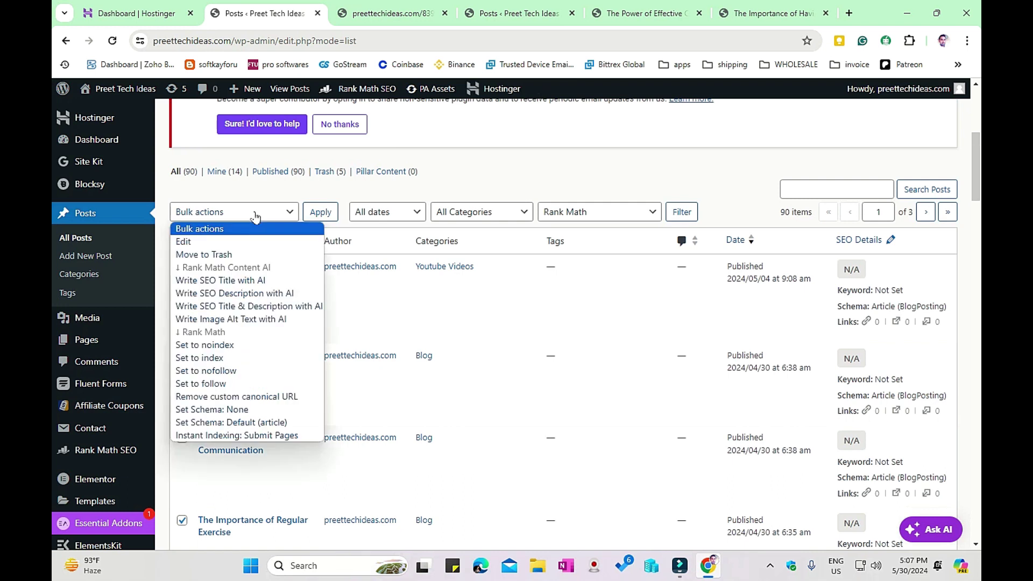
left_click(255, 216)
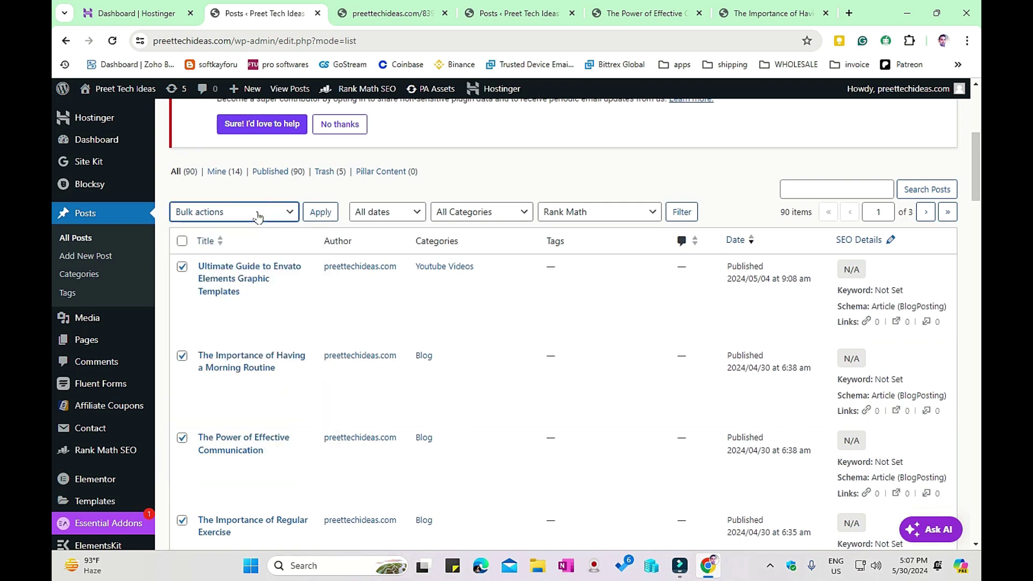
left_click(256, 216)
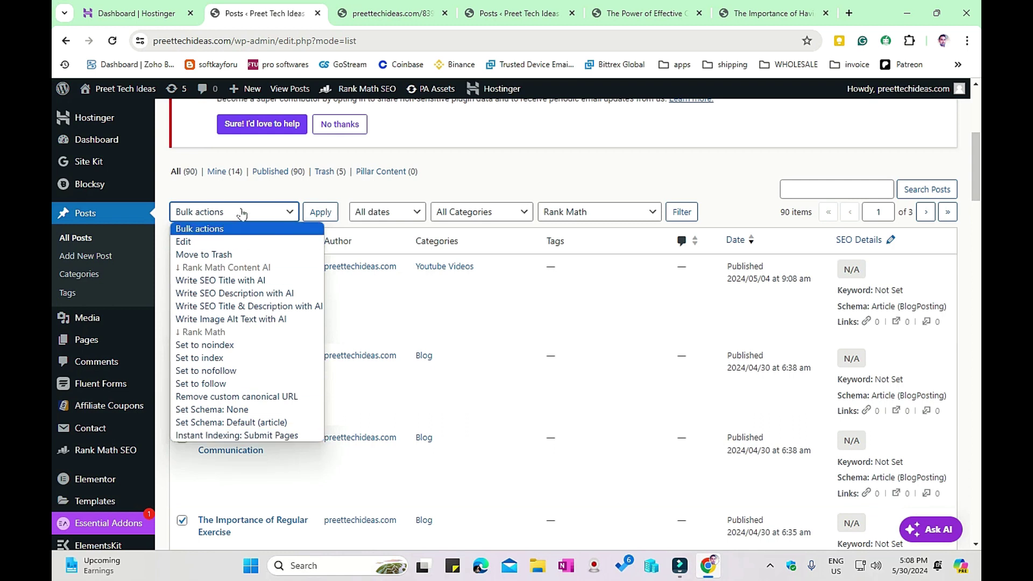
left_click(236, 436)
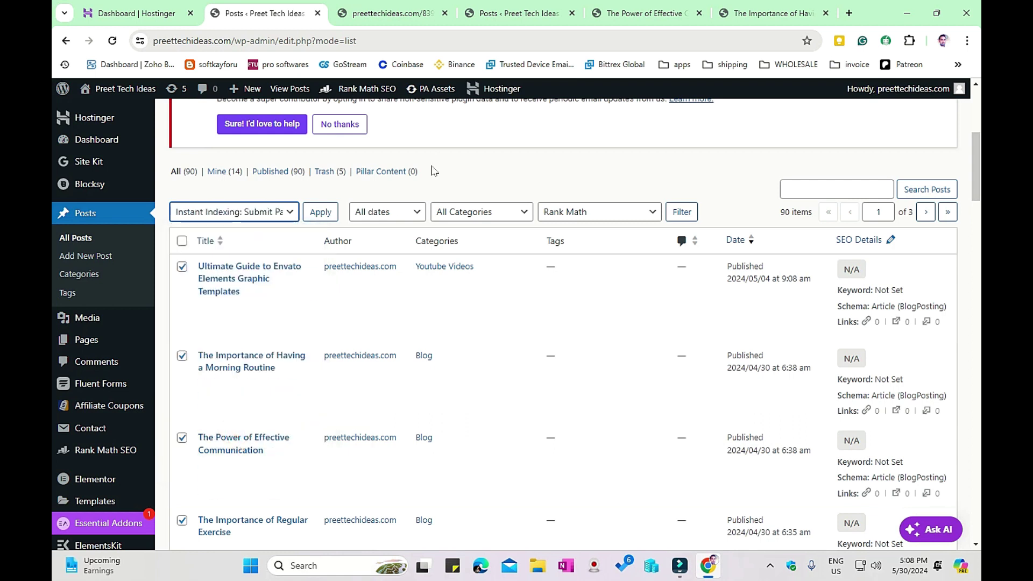
left_click(328, 214)
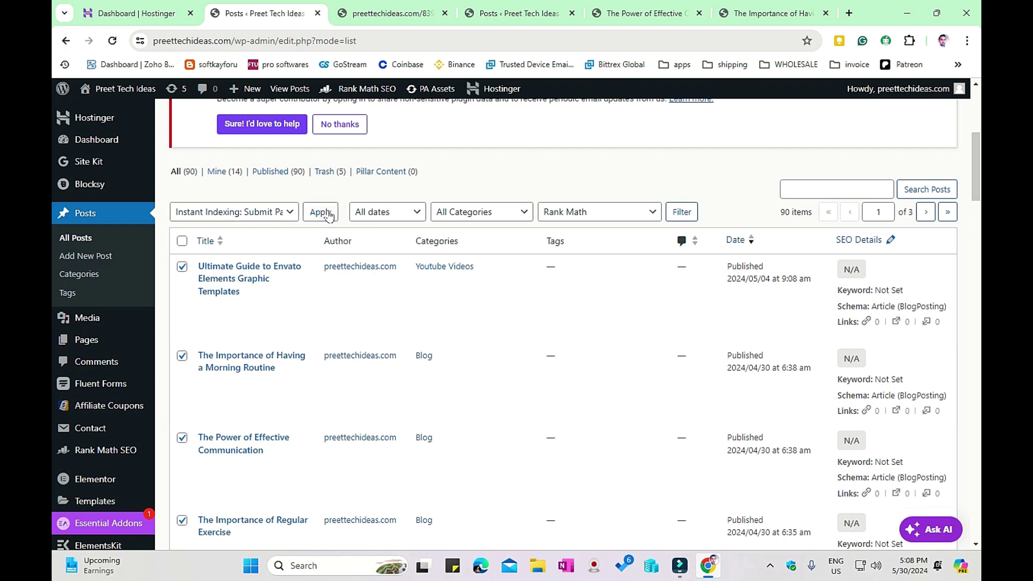
left_click(327, 214)
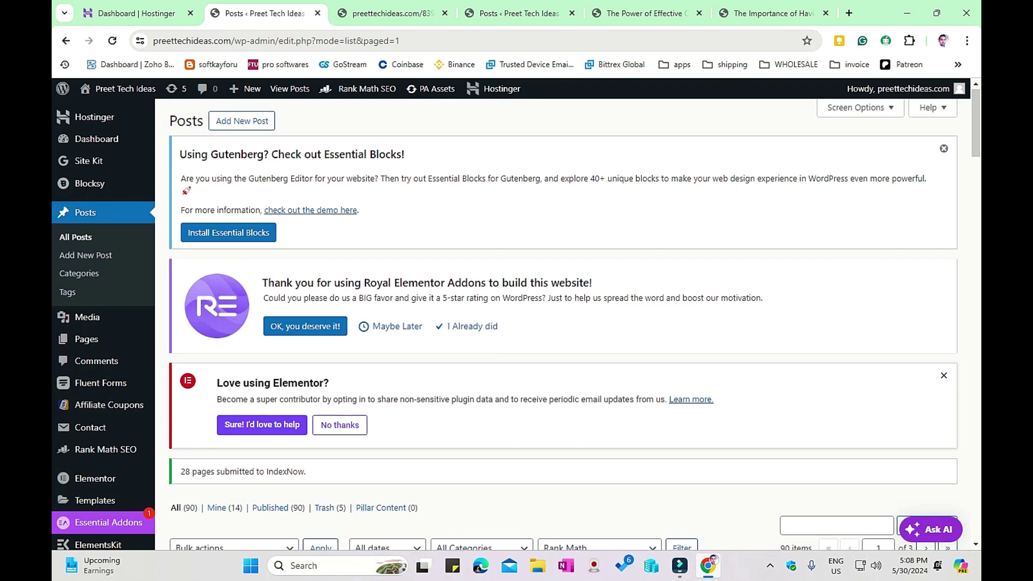
scroll(505, 325, "down", 3)
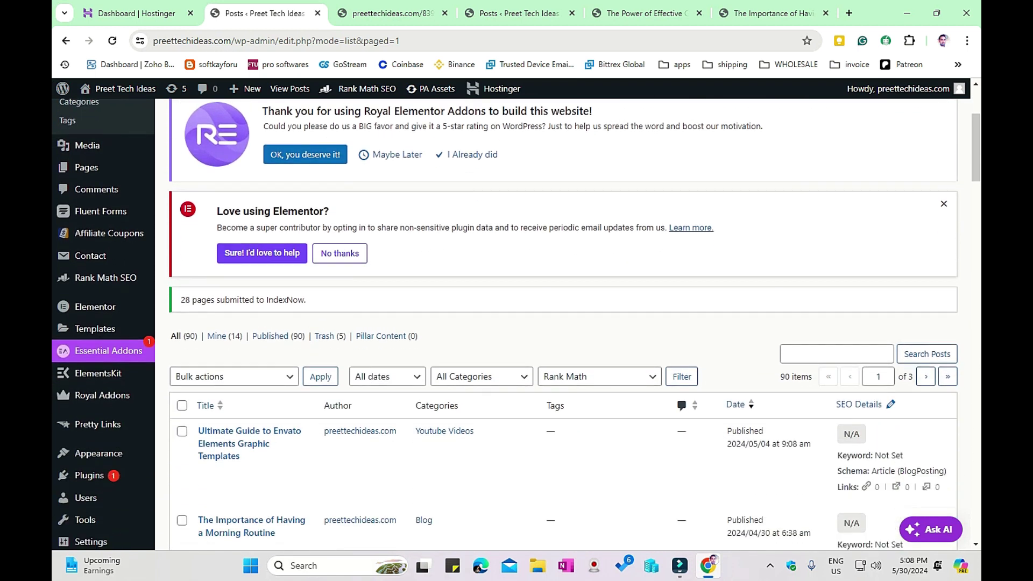
left_click_drag(176, 300, 339, 311)
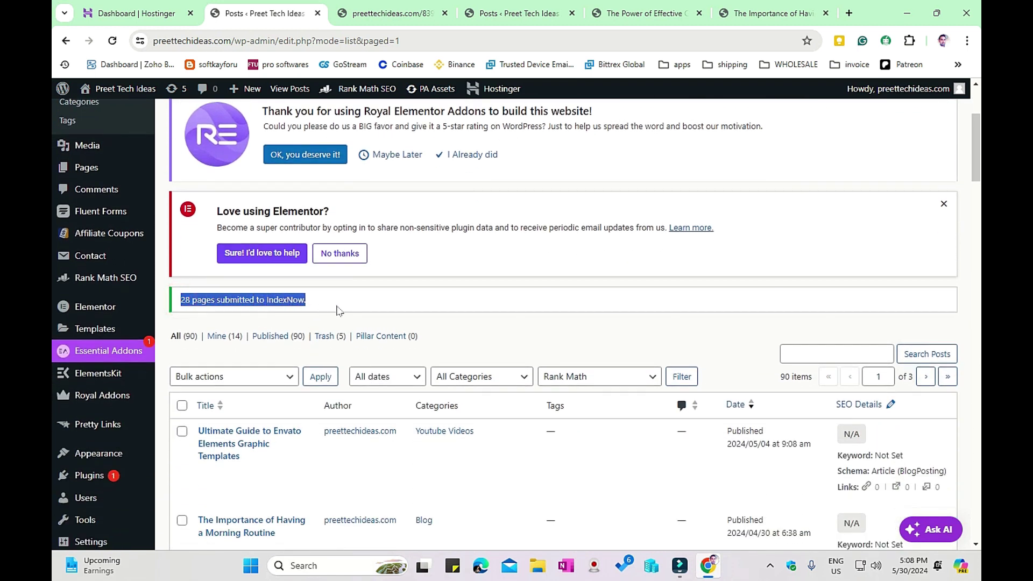
left_click(359, 303)
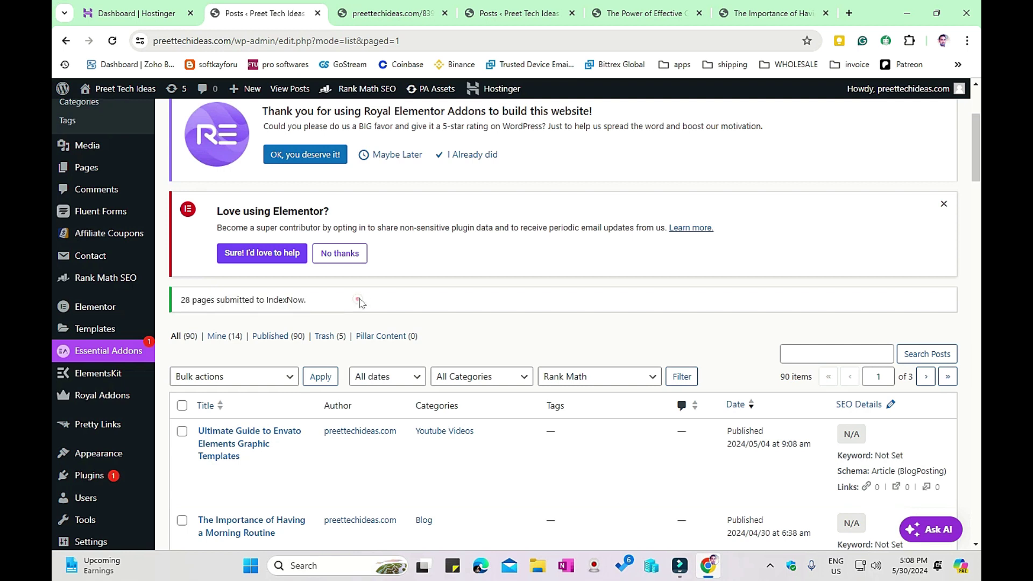
scroll(366, 283, "down", 3)
scroll(388, 287, "up", 3)
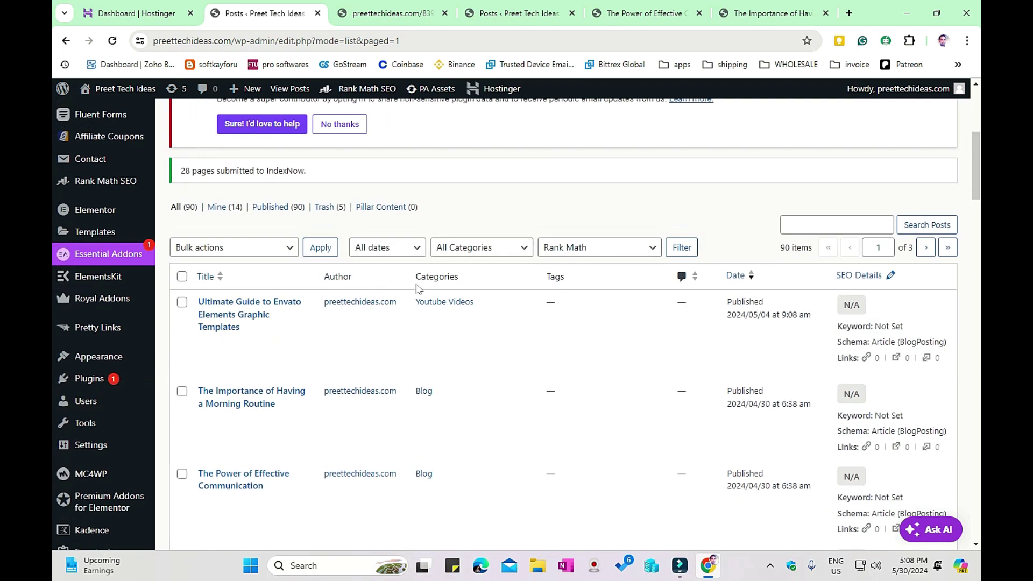